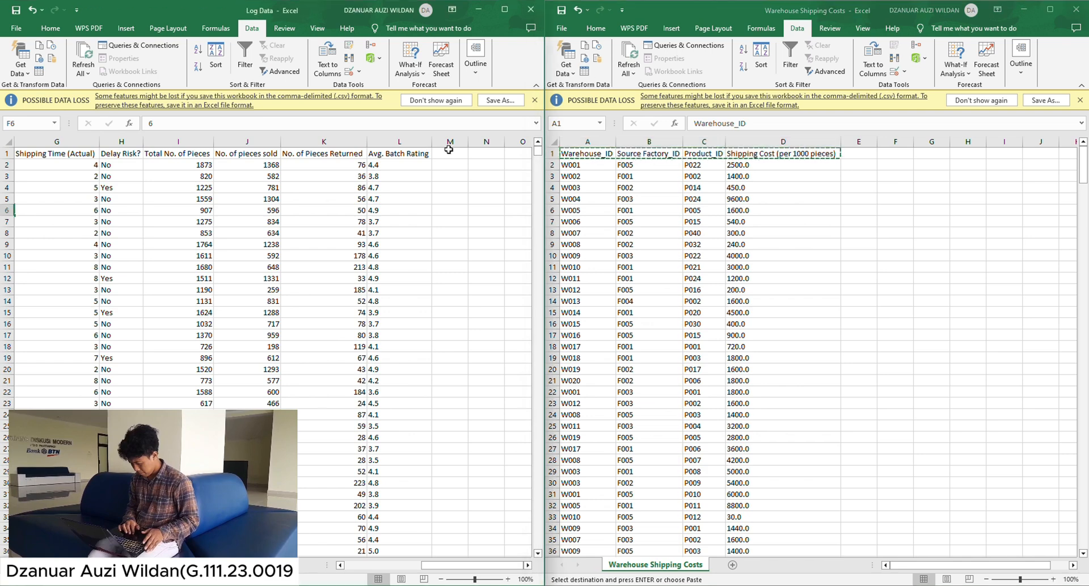
Paste the four Warehouse Shipping Costs headers into row 1 of Log Data starting at M1, and fit columns M to P to their text
left_click(450, 154)
type("Warehouse_ID\tSource Factory_ID\tProduct_ID\tShipping Cost (per 1000 pieces)")
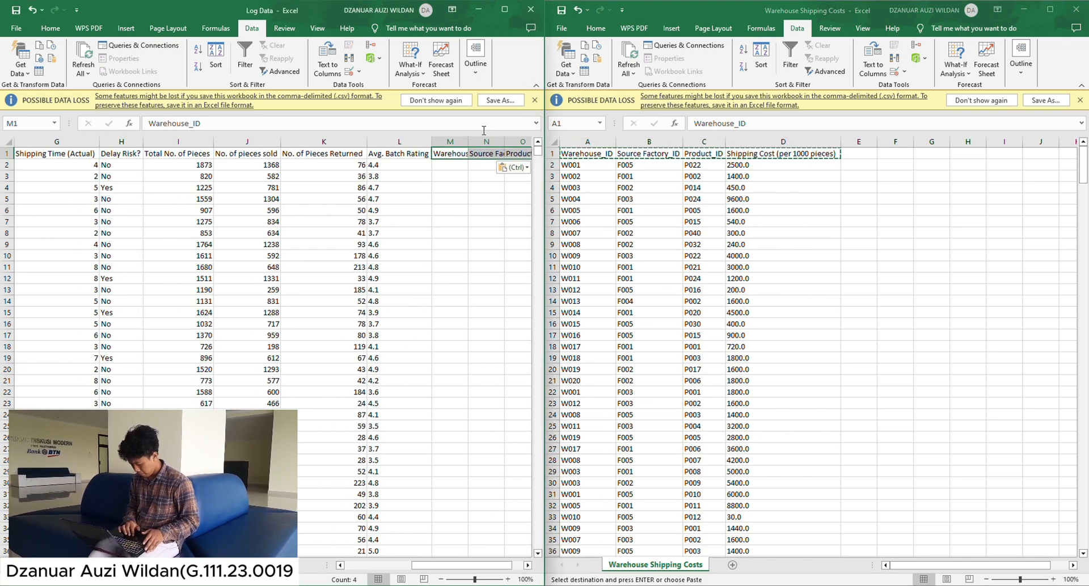
scroll(467, 143, "right", 3)
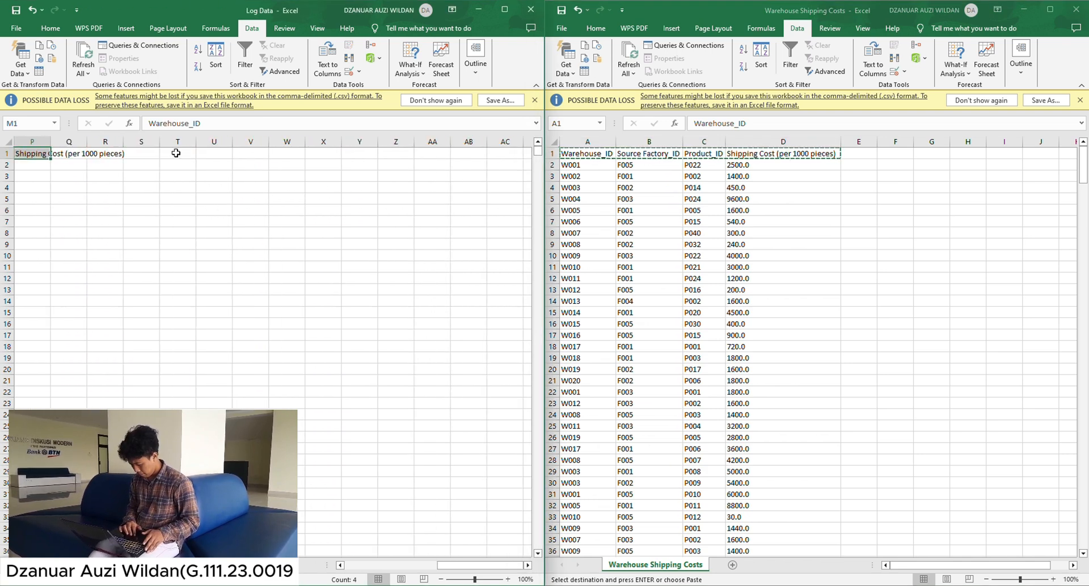
double_click(50, 141)
scroll(154, 206, "left", 2)
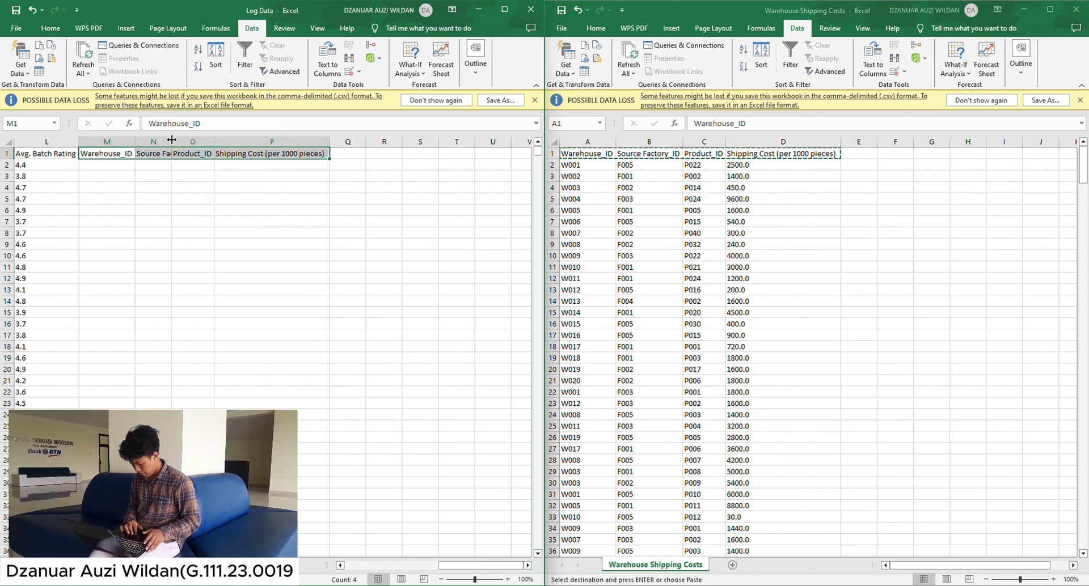
double_click(171, 141)
scroll(177, 204, "left", 1)
Enter =VLOOKUP(D2;'Warehouse Shipping Costs.csv'!$A:$D;4;FALSE) in M2 of Log Data and fill it down column M
left_click(192, 165)
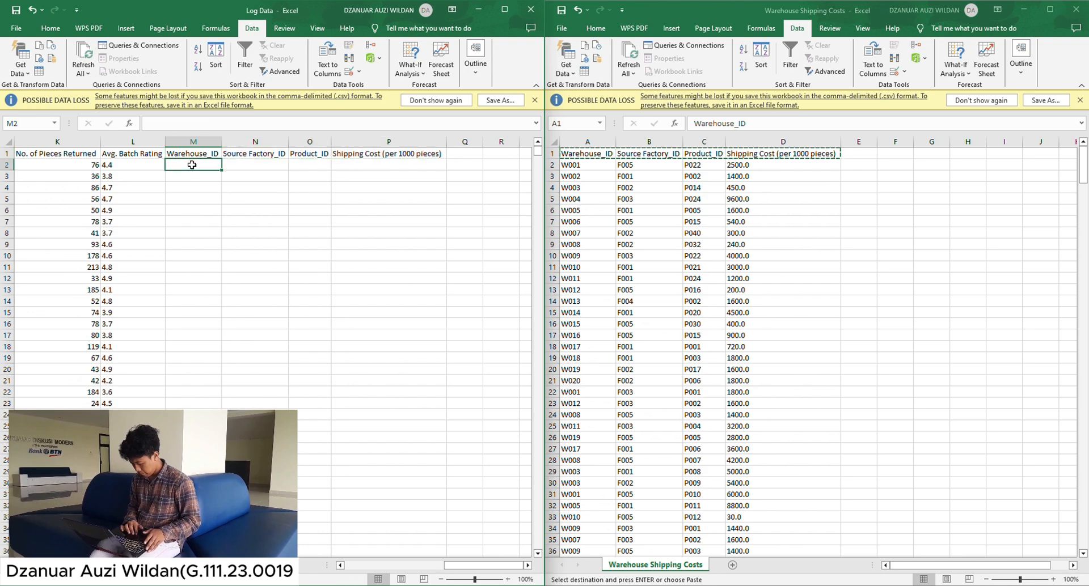
type("=vl")
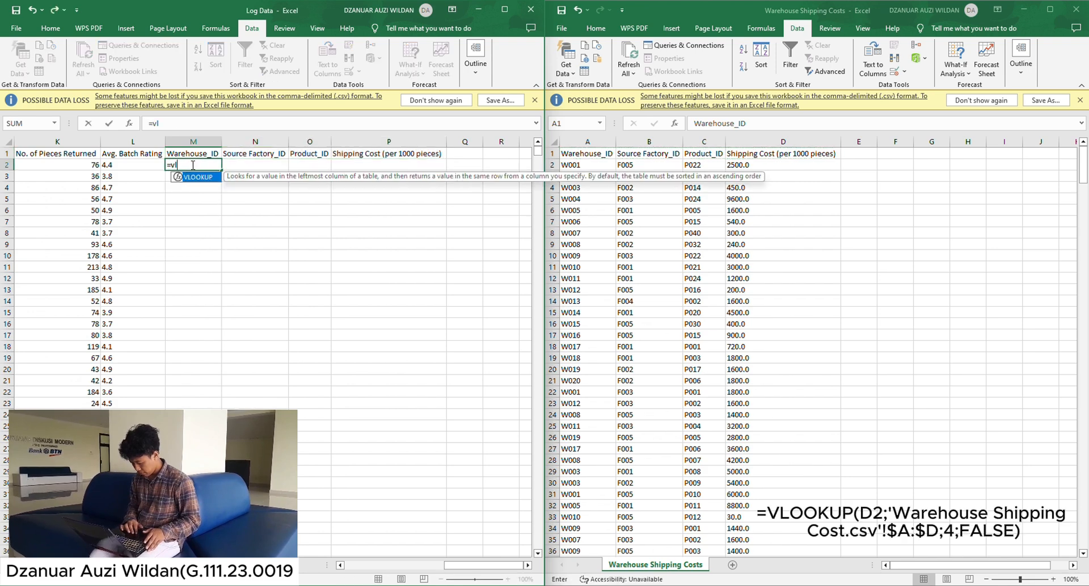
key("Tab")
type("D2;'Warehouse Shipping Costs.csv'!$A:$D;4;false)")
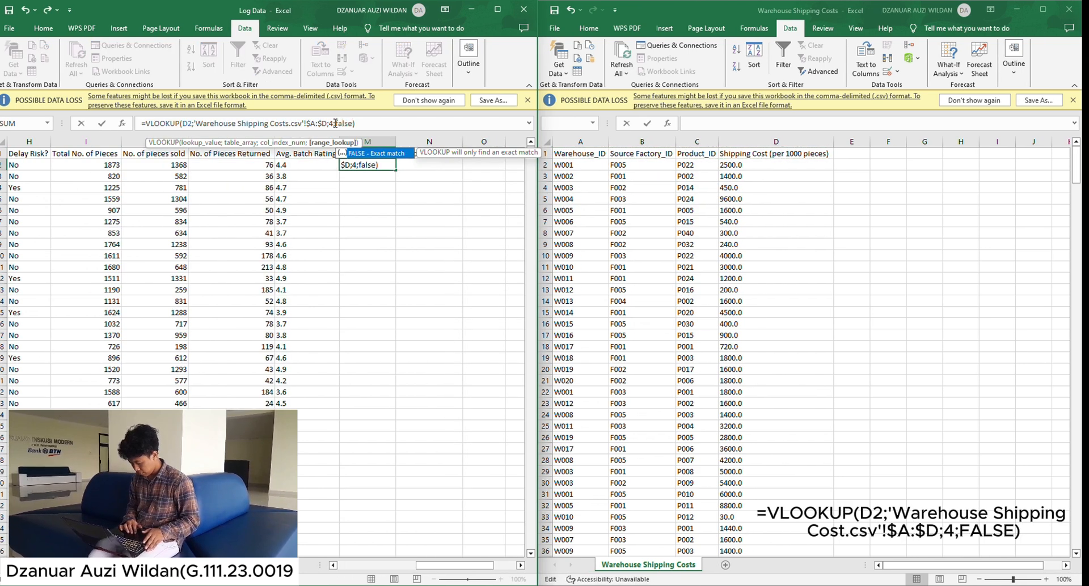
key("Return")
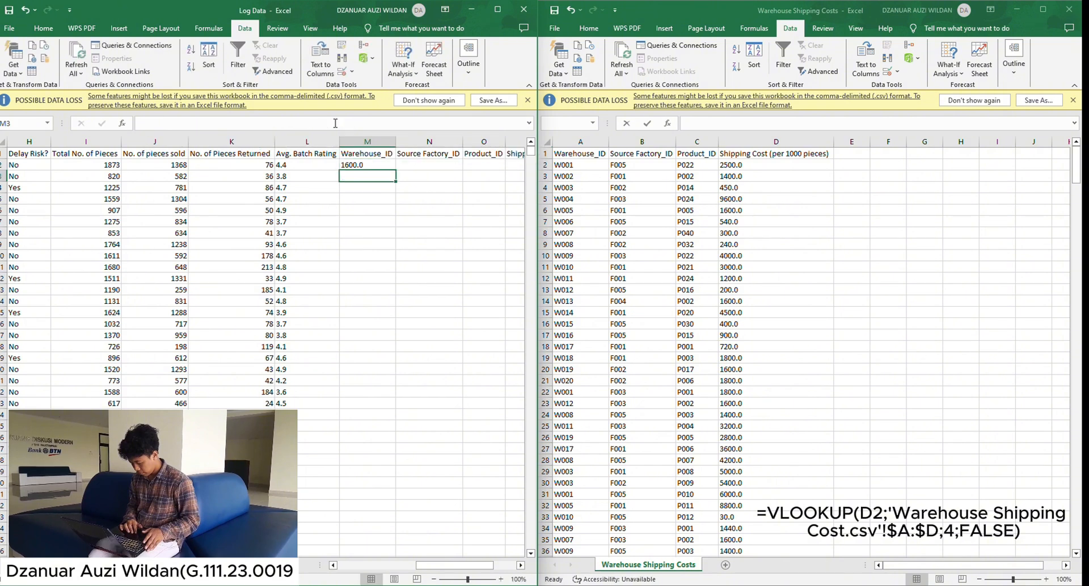
left_click(381, 164)
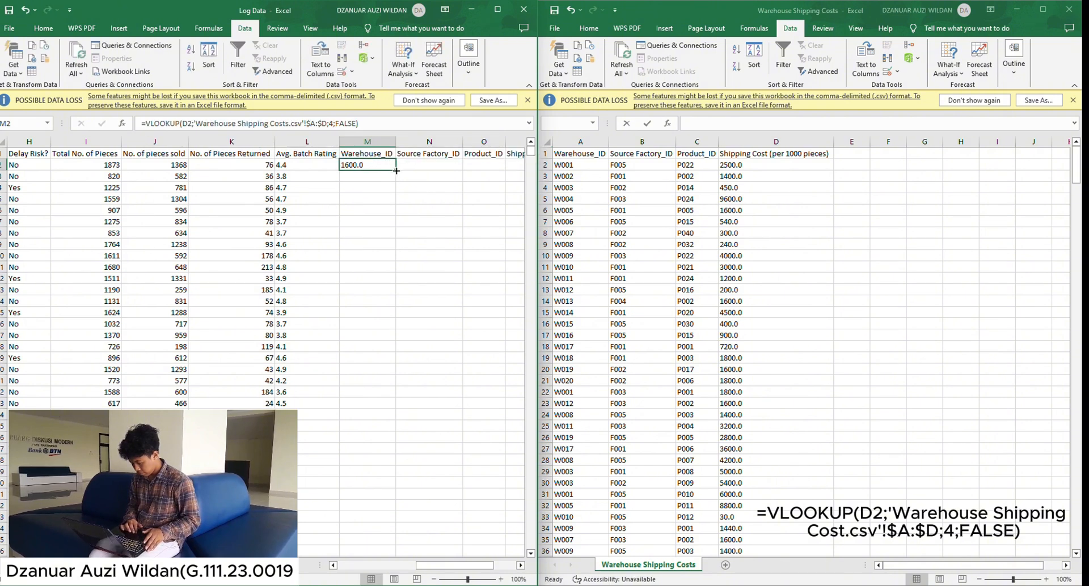
double_click(395, 169)
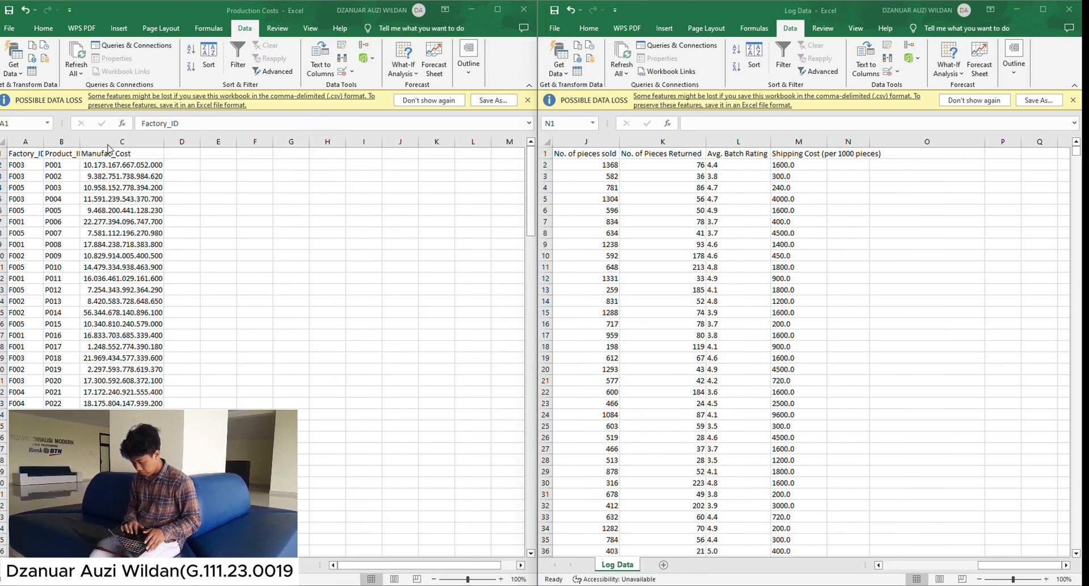
Copy the Manufac_Cost header from the Production Costs workbook into N1 of Log Data
left_click(106, 153)
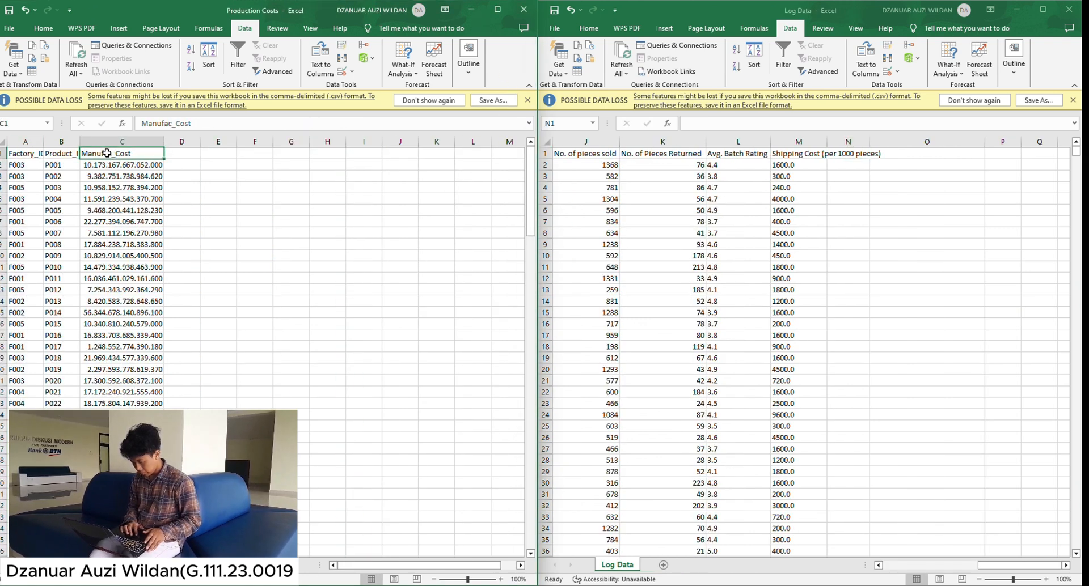
key("ctrl+c")
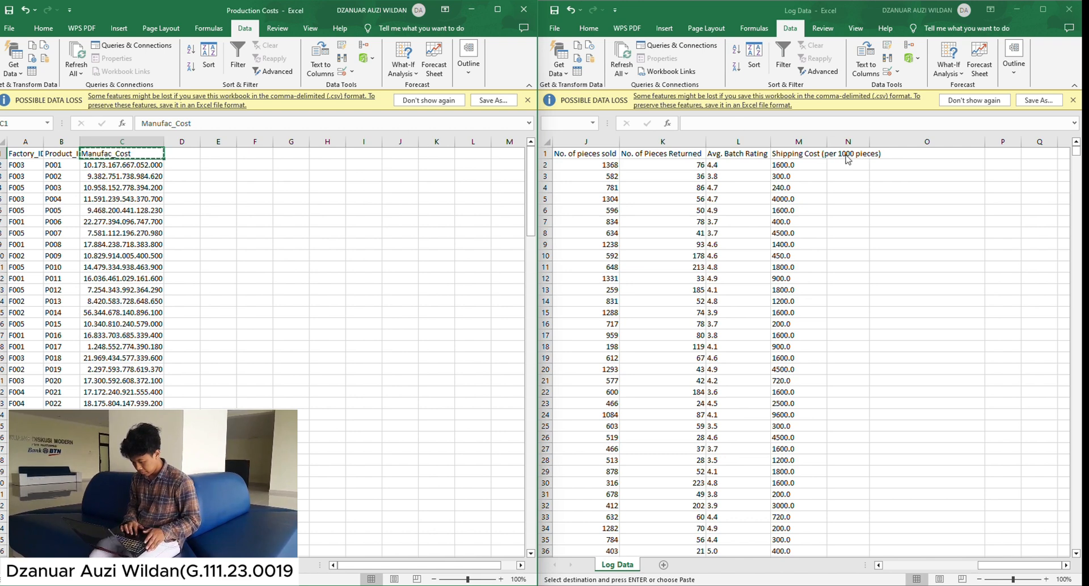
left_click(847, 158)
key("ctrl+v")
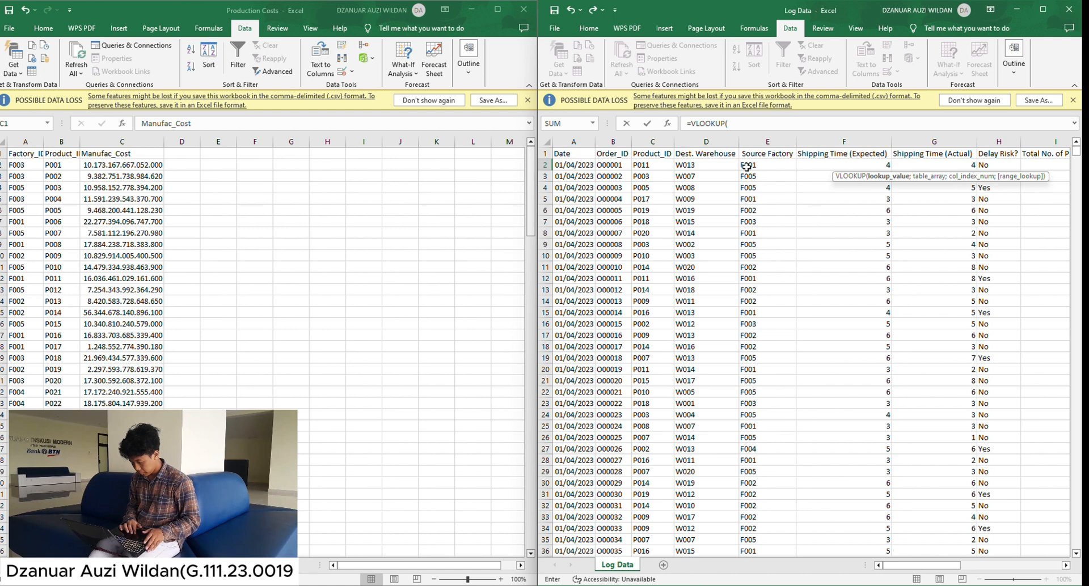
Begin a VLOOKUP formula in N2 of Log Data with the product ID in C2 as the lookup value
left_click(752, 166)
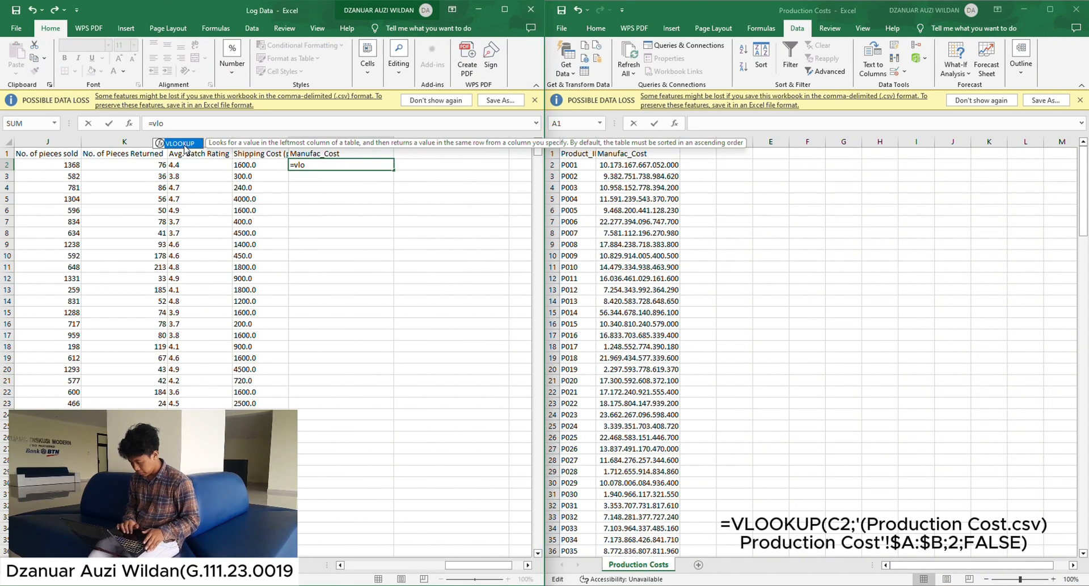
double_click(184, 145)
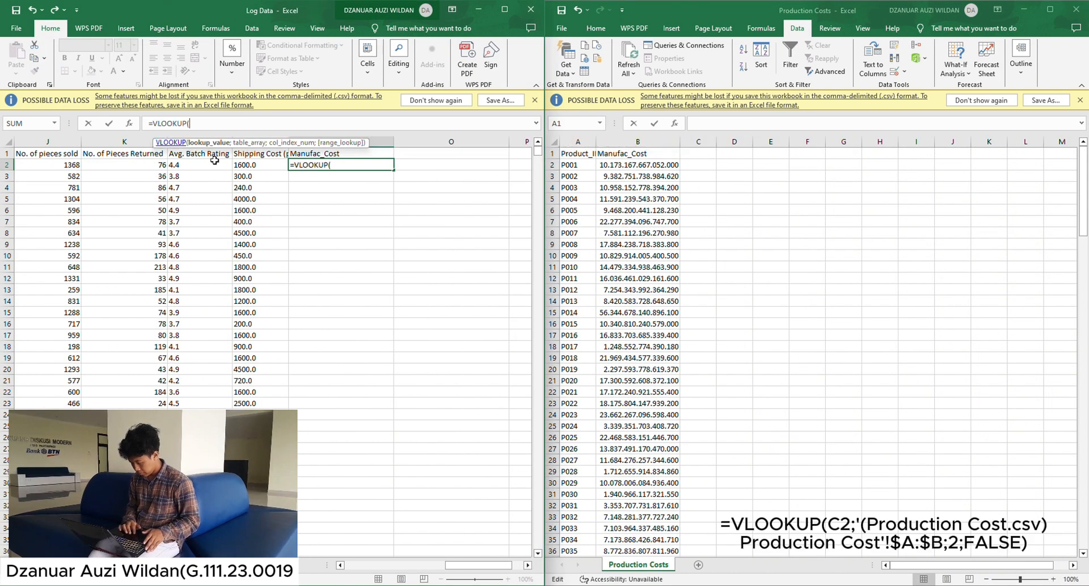
scroll(238, 244, "left", 10)
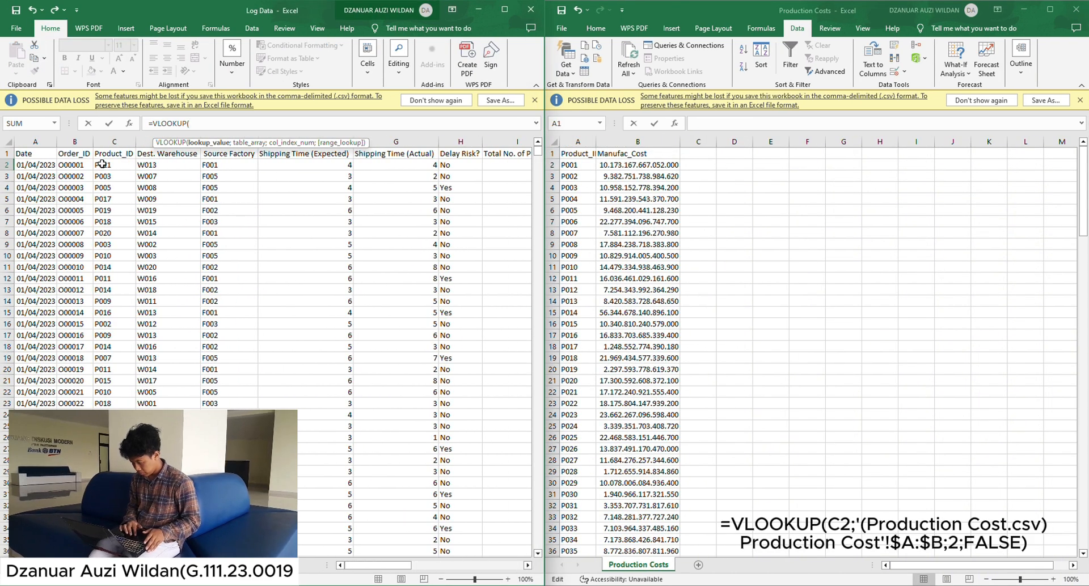
left_click(102, 165)
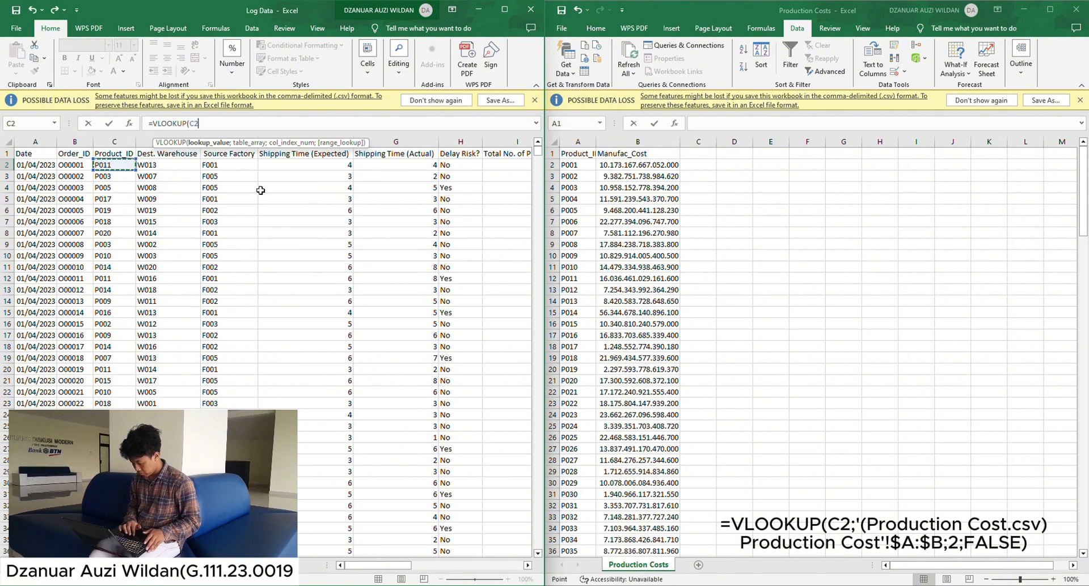
scroll(260, 191, "right", 3)
type(";")
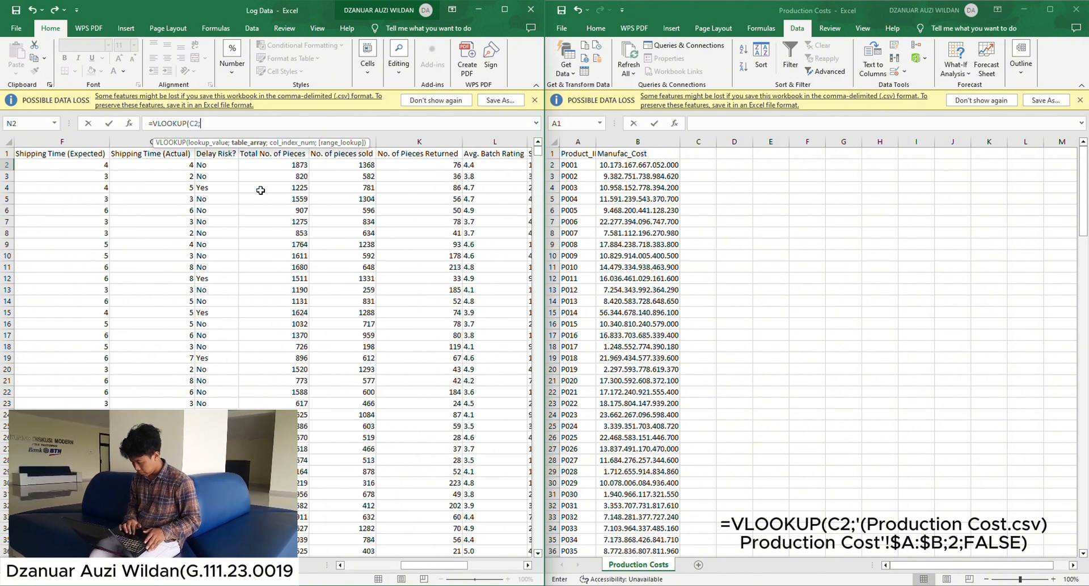
Complete the N2 VLOOKUP with Production Costs columns A:B, column index 2 and FALSE, and fill it down the Manufac_Cost column
left_click(586, 143)
left_click_drag(586, 143, 638, 142)
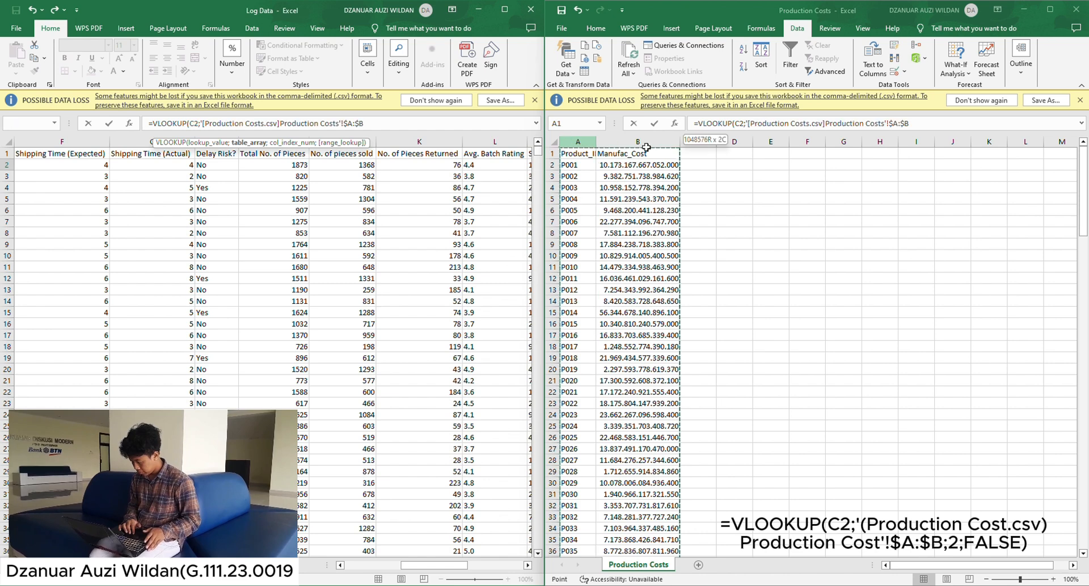
type(";")
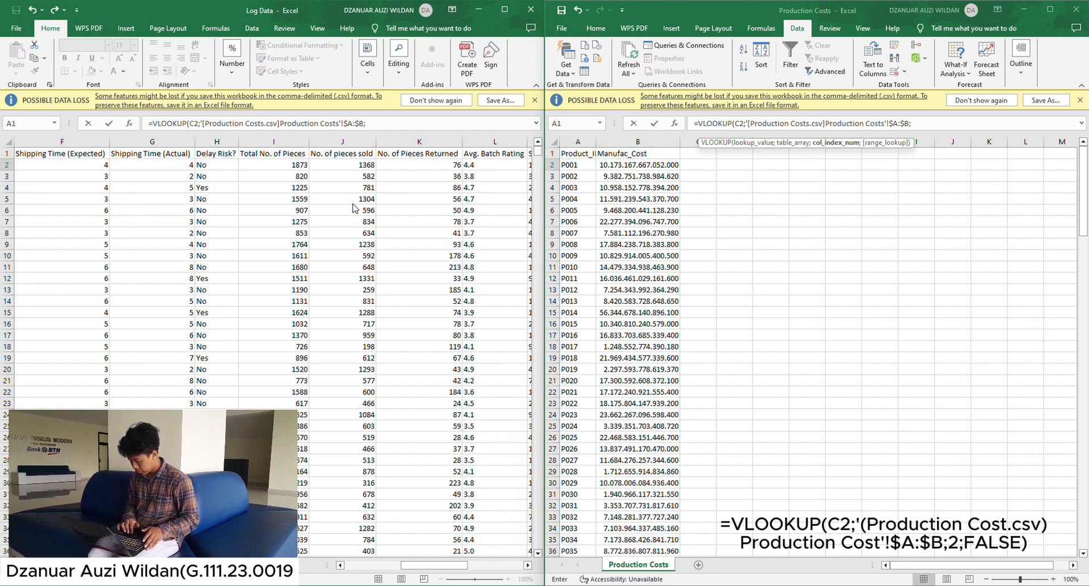
type("2;false")
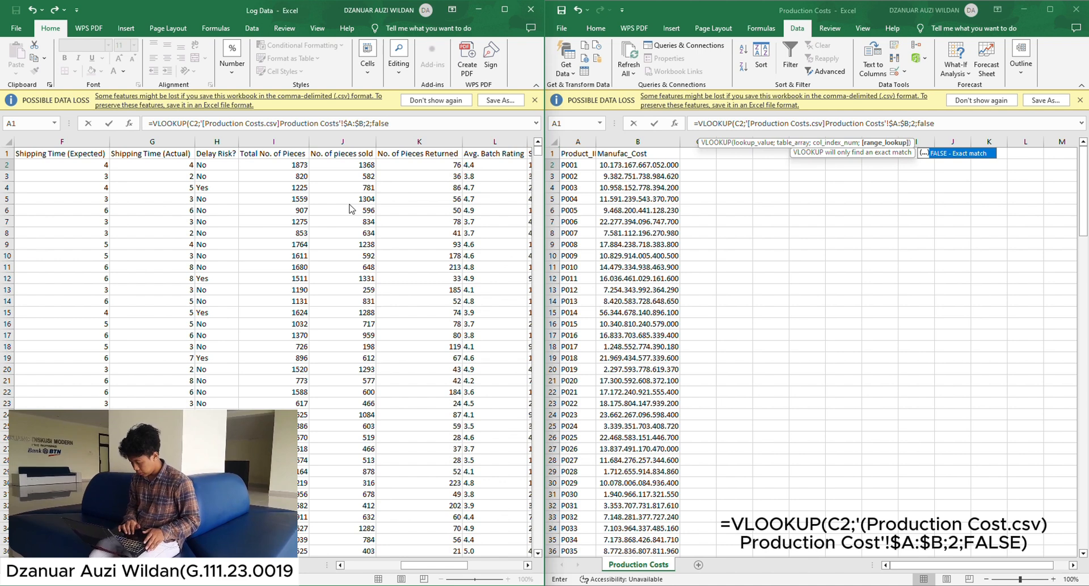
key("Return")
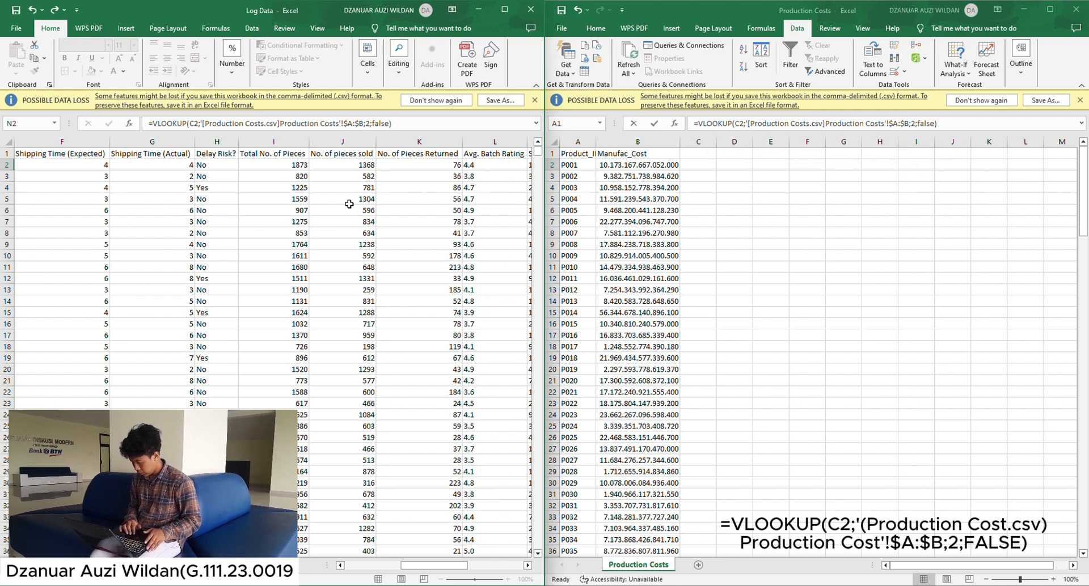
left_click(468, 165)
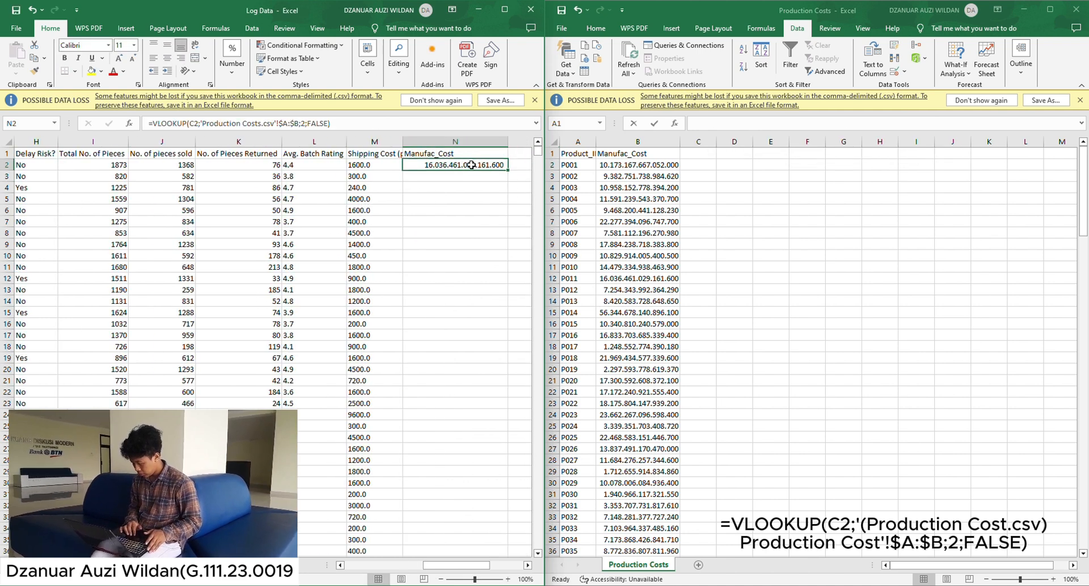
double_click(508, 171)
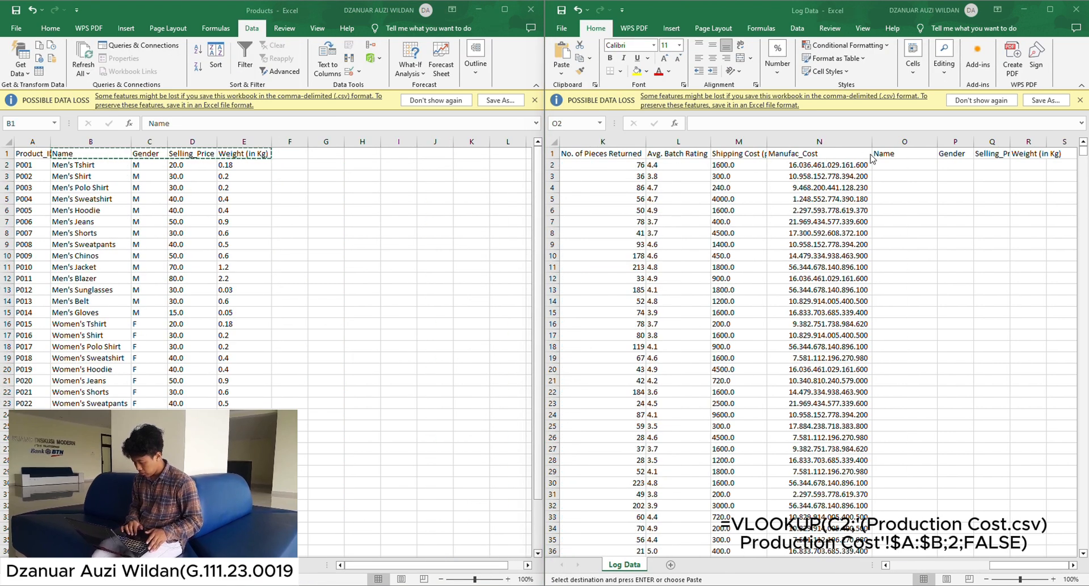
Begin a VLOOKUP formula in O2 under the Name header with C2 as the lookup value
left_click(883, 165)
type("=")
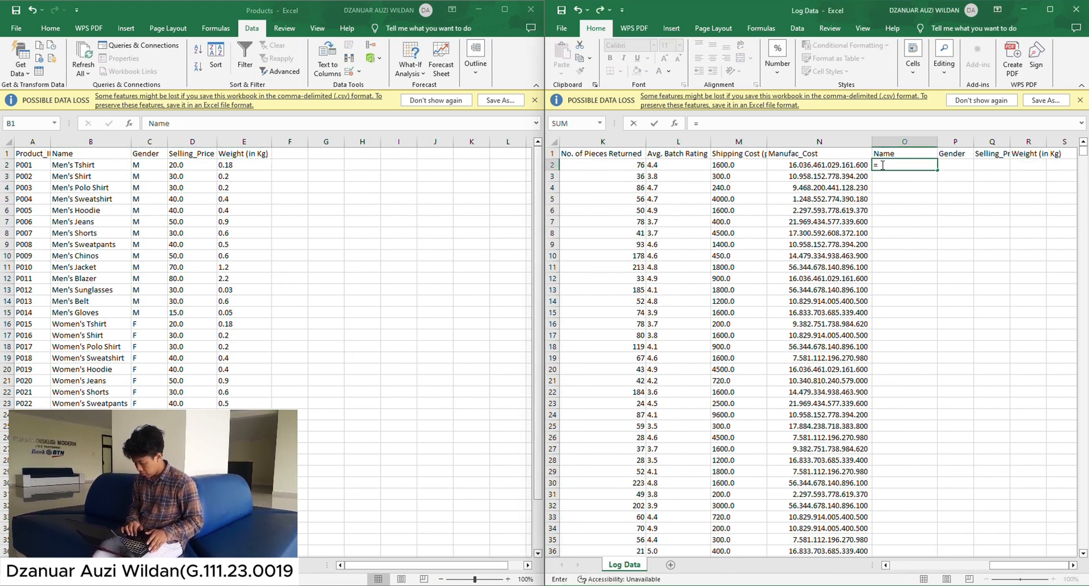
type("vlo")
double_click(902, 180)
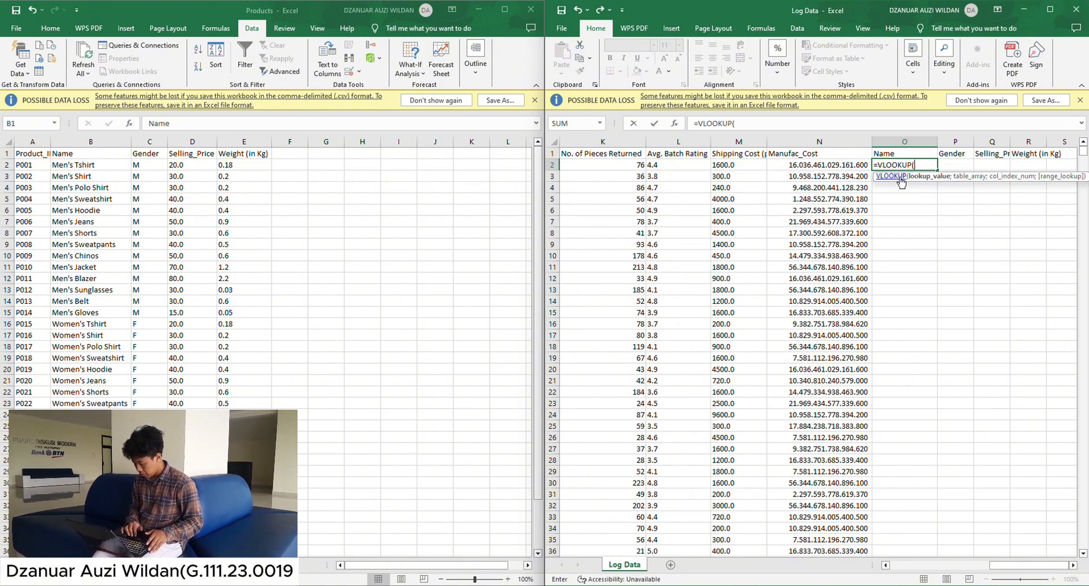
left_click(902, 181)
left_click(1076, 149)
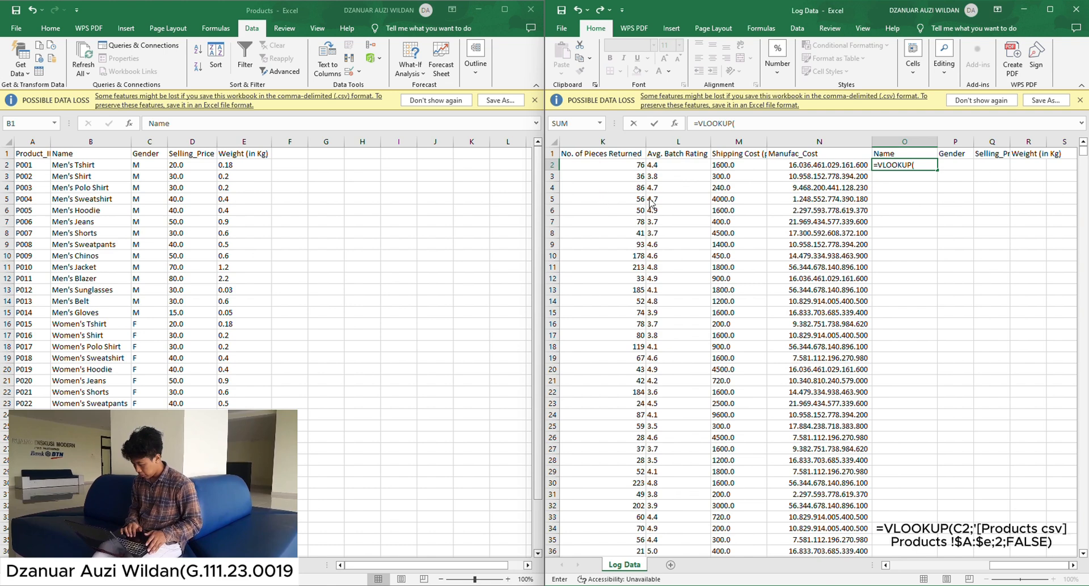
scroll(652, 195, "left", 5)
scroll(655, 194, "left", 1)
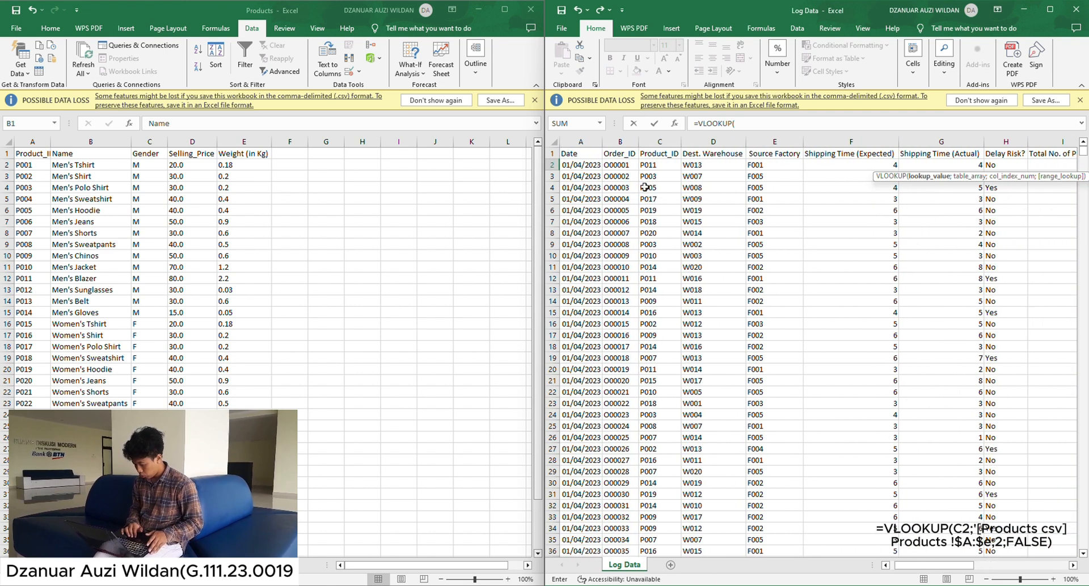
left_click(658, 165)
type(";")
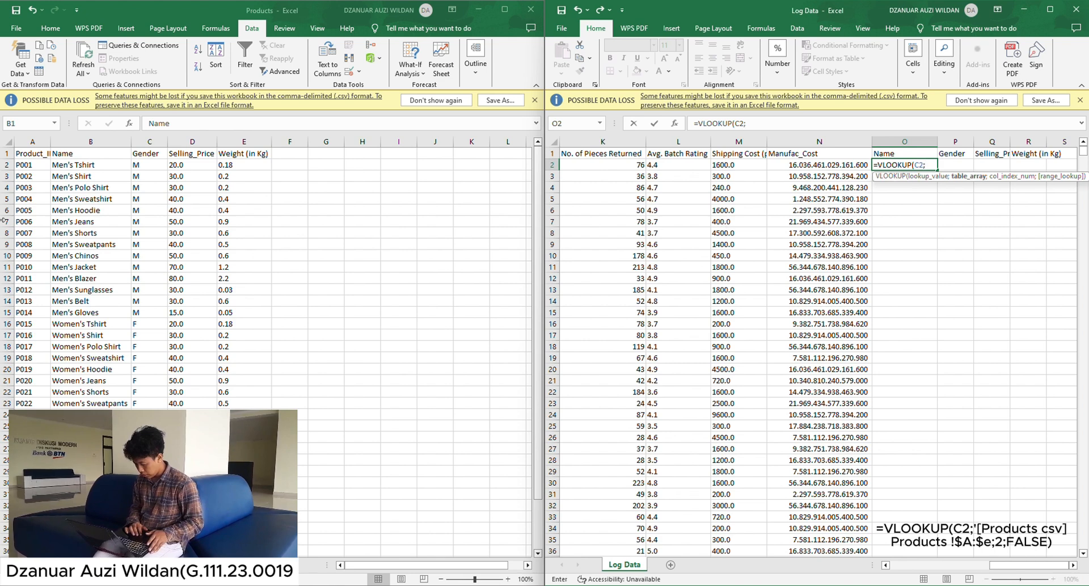
Complete the O2 VLOOKUP with Products columns A:E, column index 2 and FALSE, and fill it down the Name column
left_click_drag(34, 141, 236, 154)
type(";")
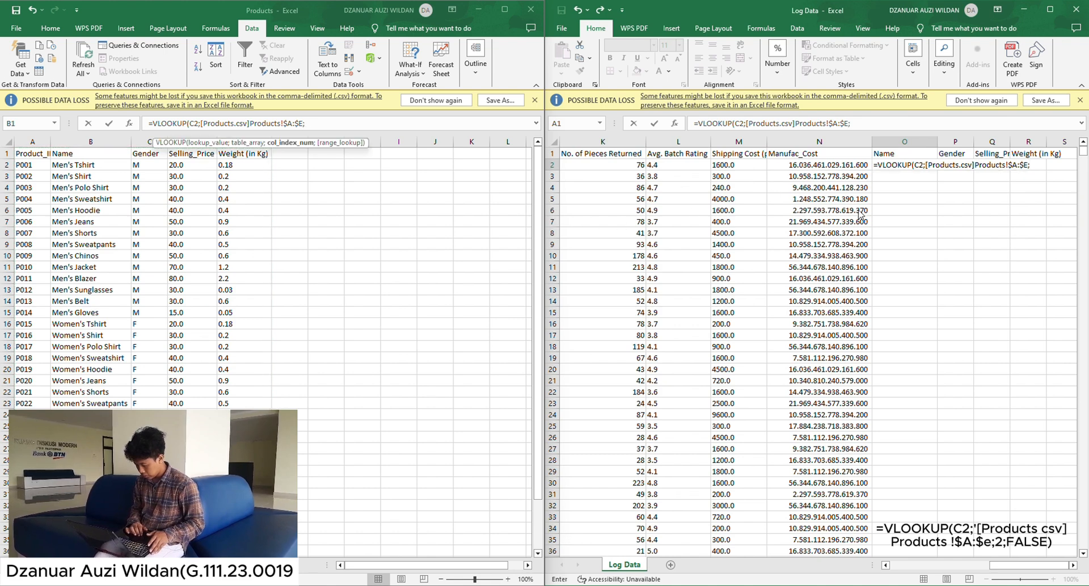
type("2;")
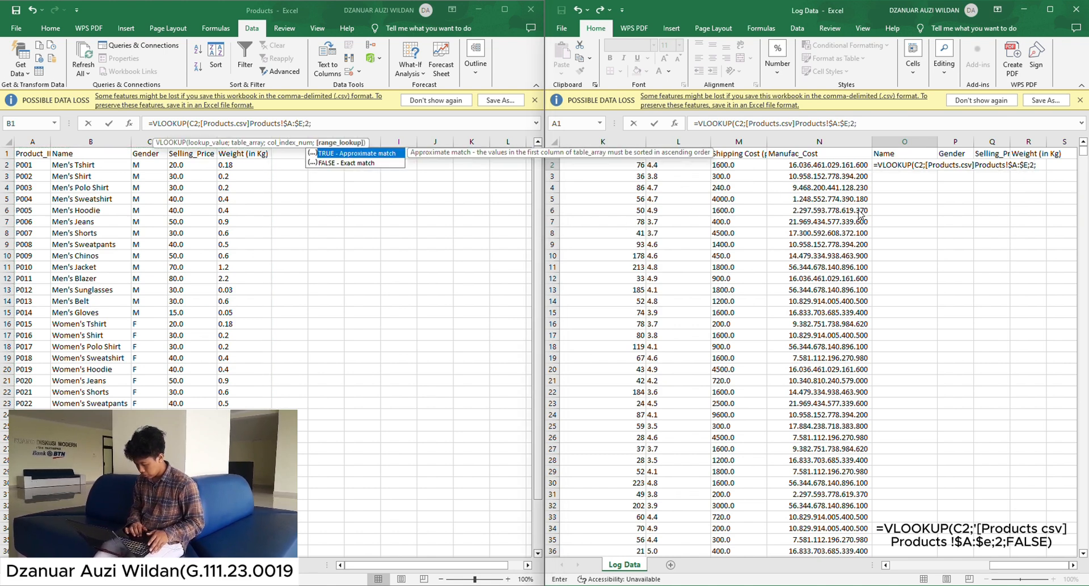
type("false")
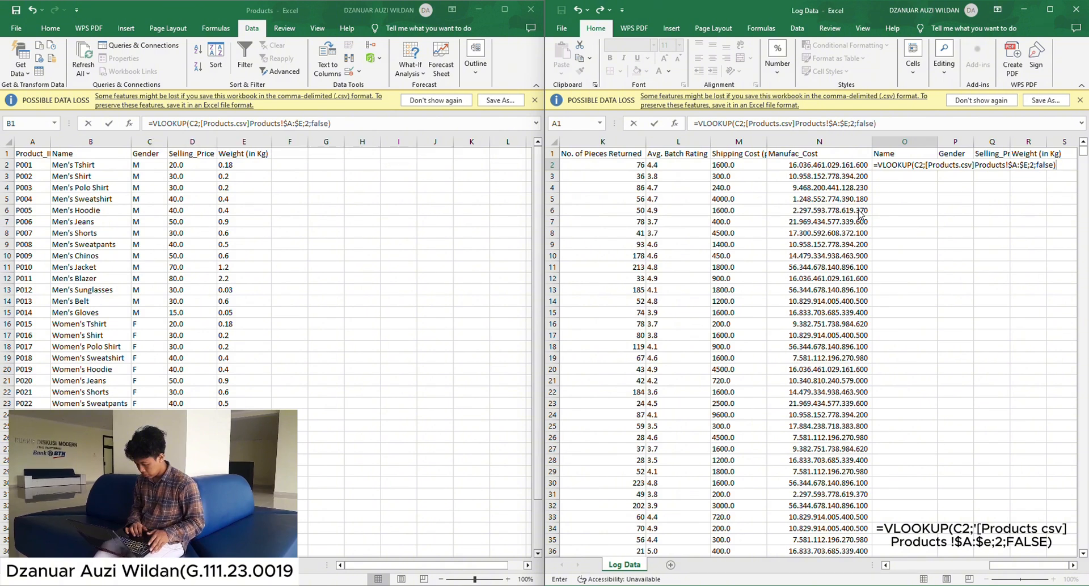
key("Return")
left_click(929, 165)
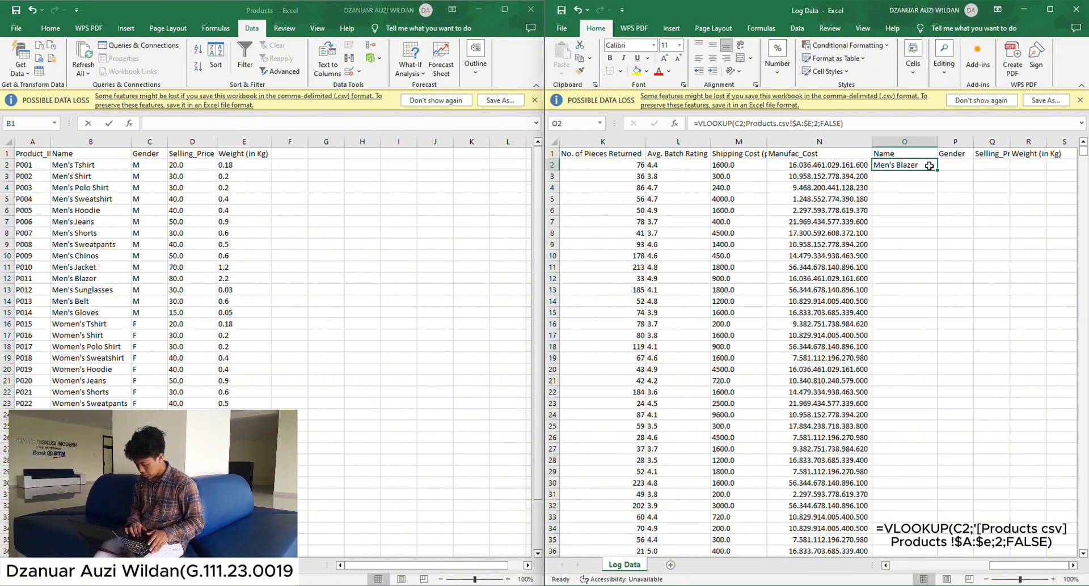
double_click(937, 170)
Begin a VLOOKUP formula in P2 under the Gender header with the product ID in C2 as the lookup value
left_click(947, 166)
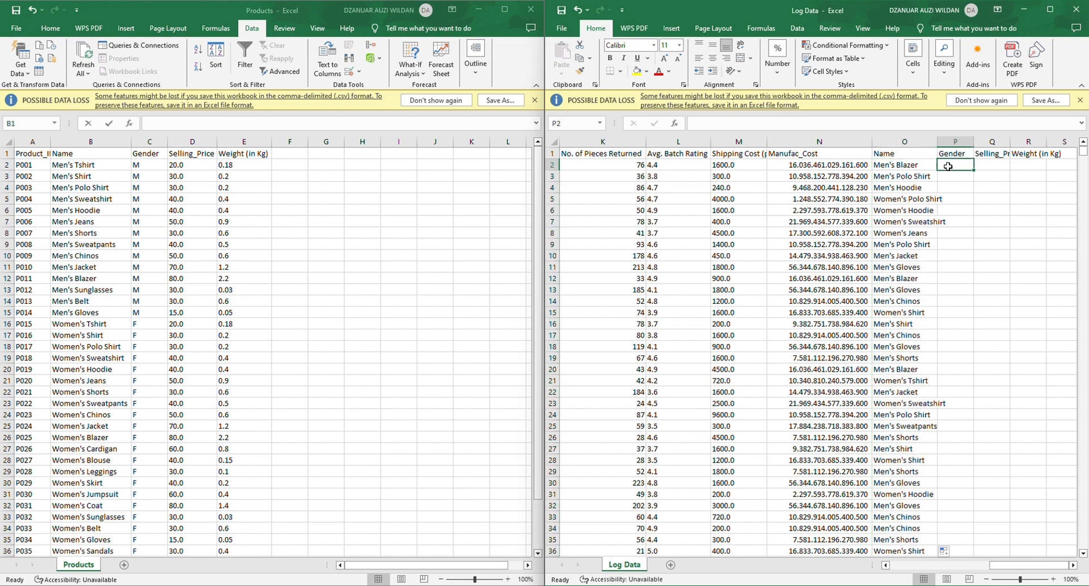
type("=vl")
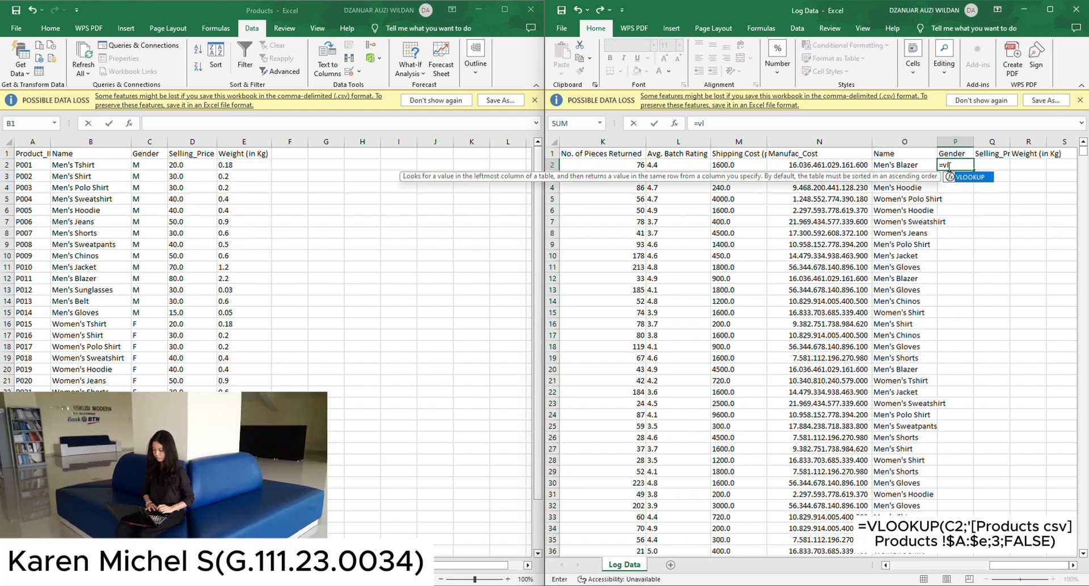
double_click(963, 178)
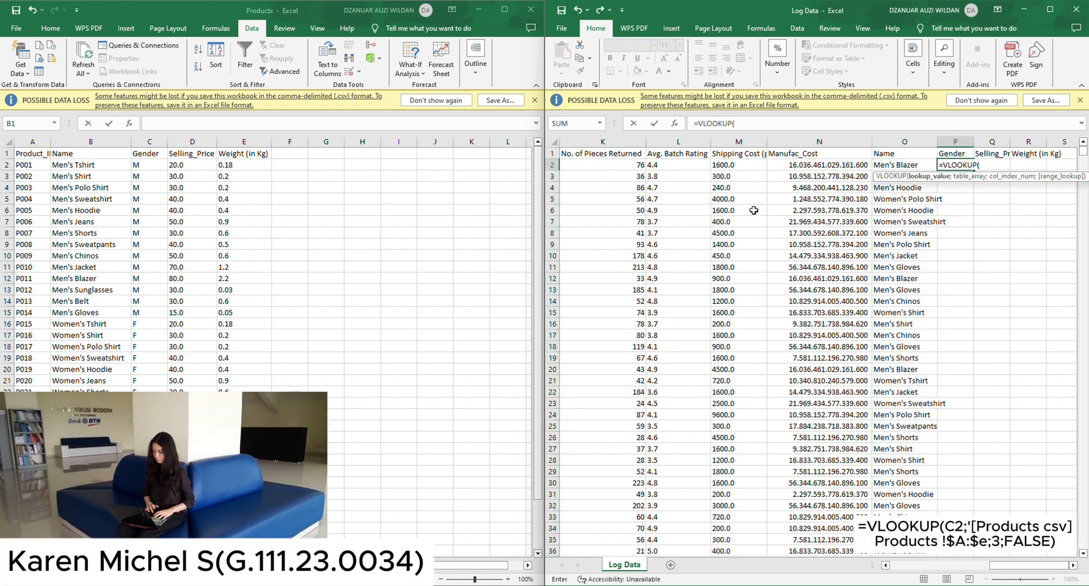
scroll(753, 211, "left", 10)
left_click(650, 167)
type(";")
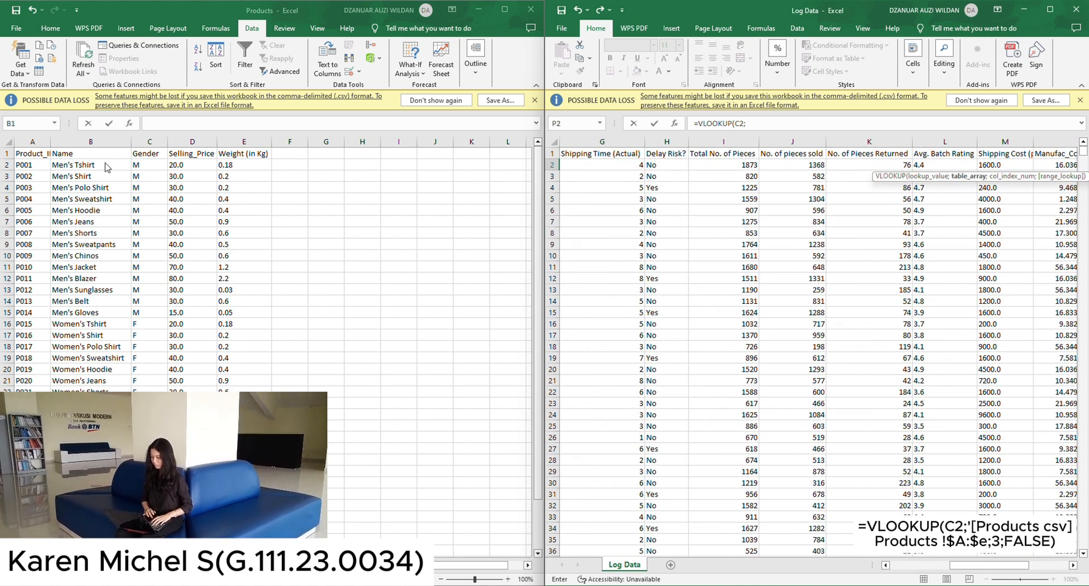
Complete the P2 VLOOKUP with Products columns A:E, column index 3 and FALSE, and fill it down the Gender column
left_click_drag(35, 142, 244, 142)
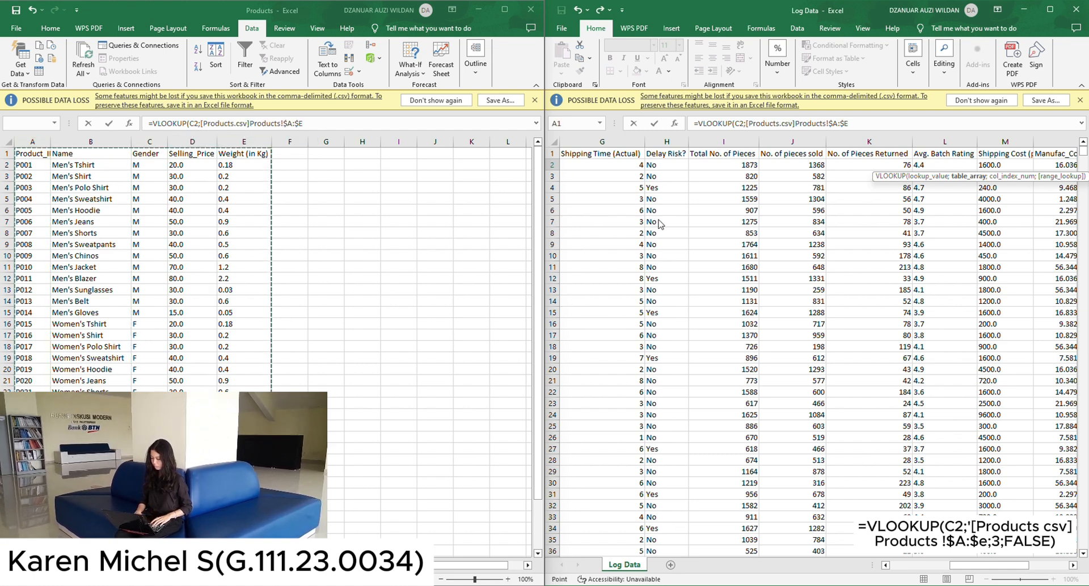
type(";")
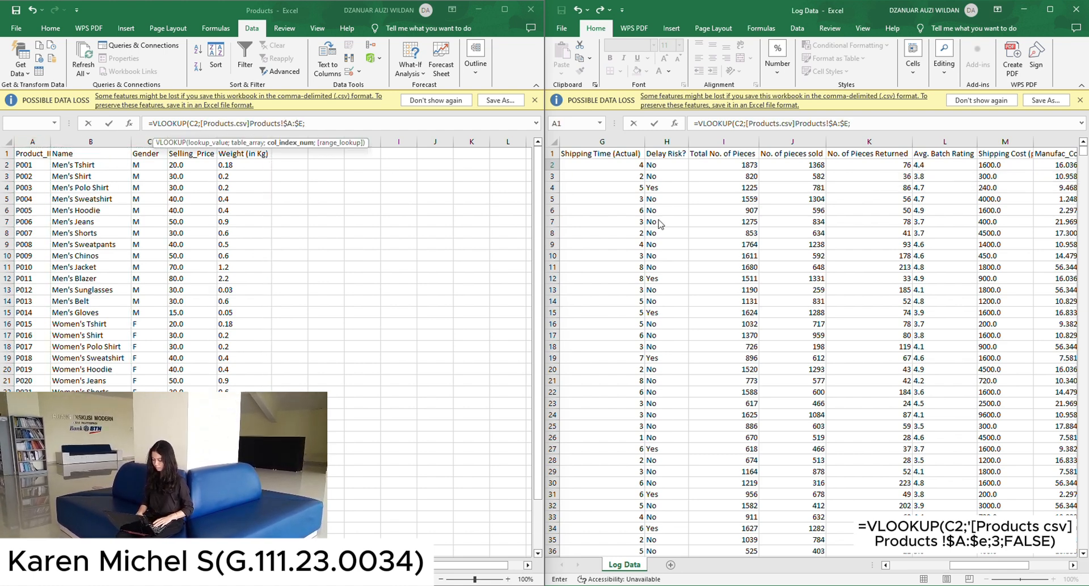
type("3;fals")
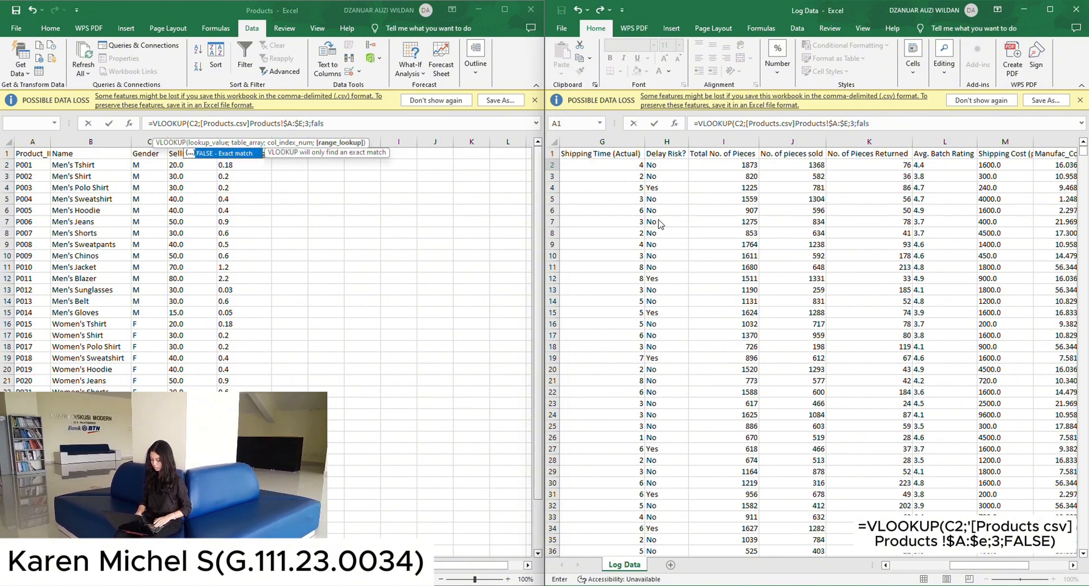
type("e")
key("Return")
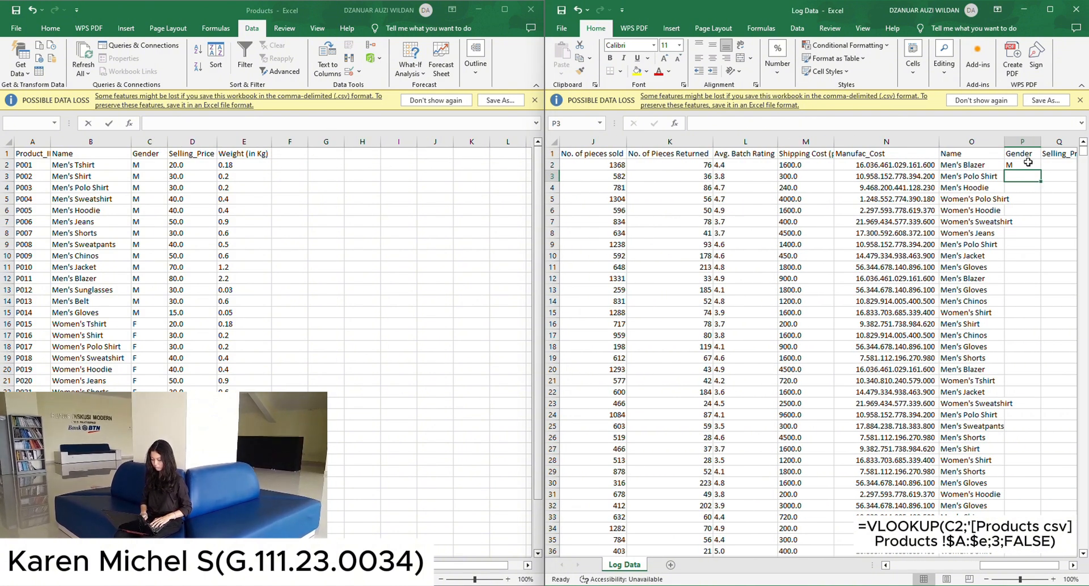
left_click(1029, 164)
double_click(1040, 171)
Begin a VLOOKUP formula in Q2 under the Selling_Price header with C2 as the lookup value
scroll(908, 175, "right", 2)
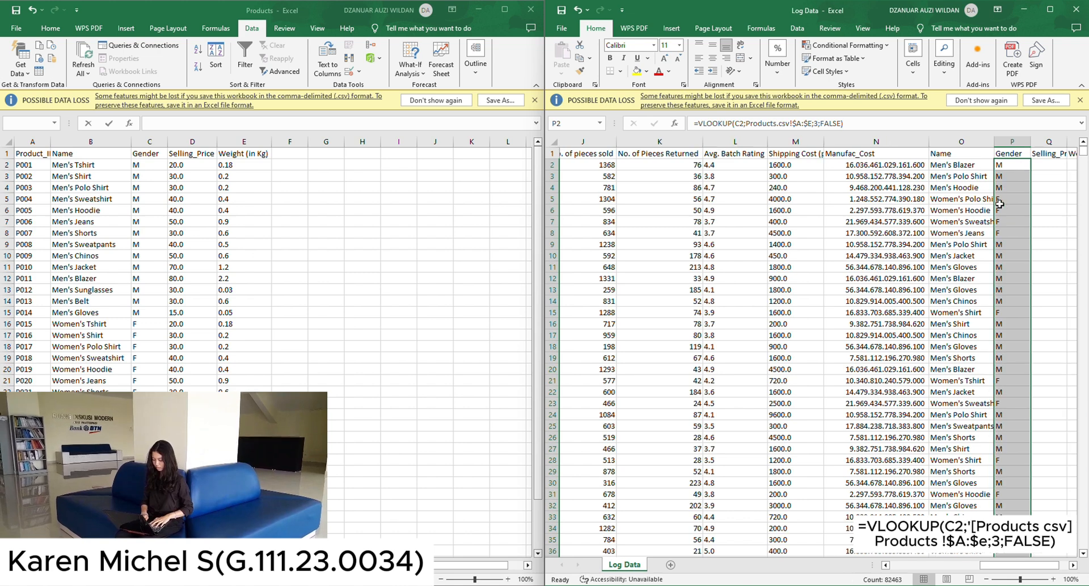
left_click(901, 166)
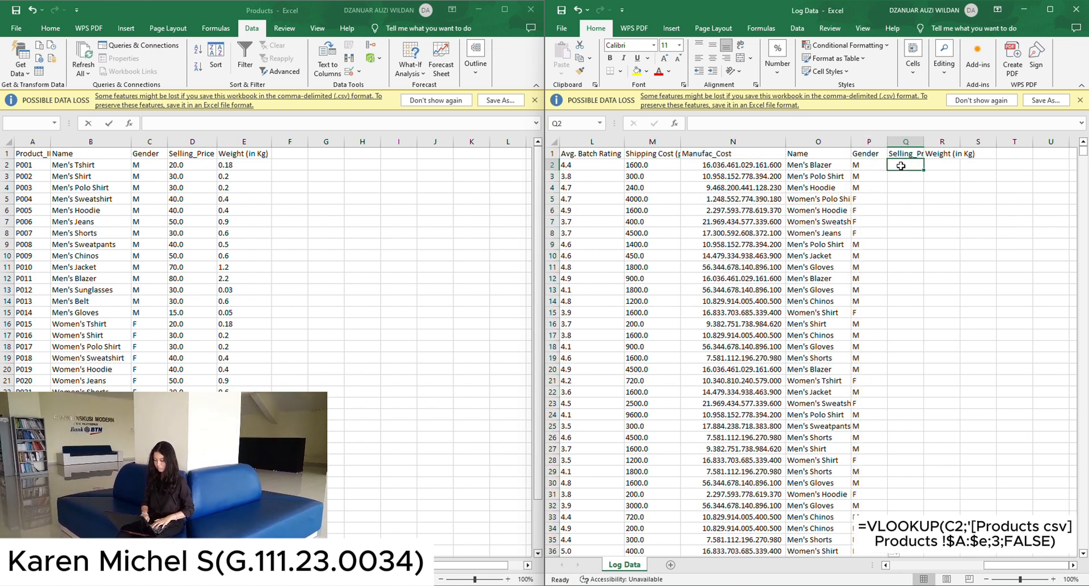
type("=vl")
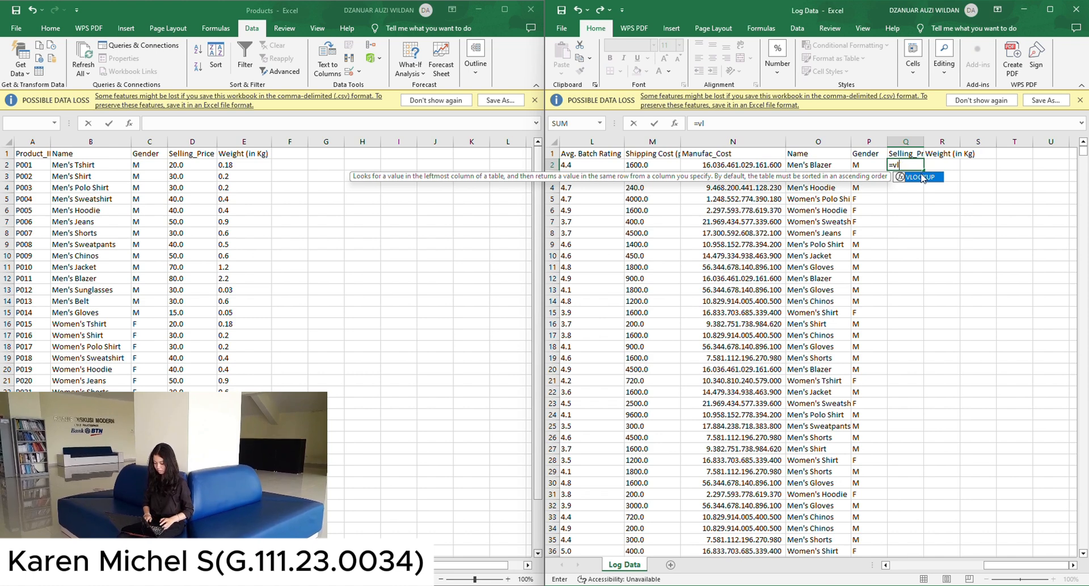
double_click(921, 178)
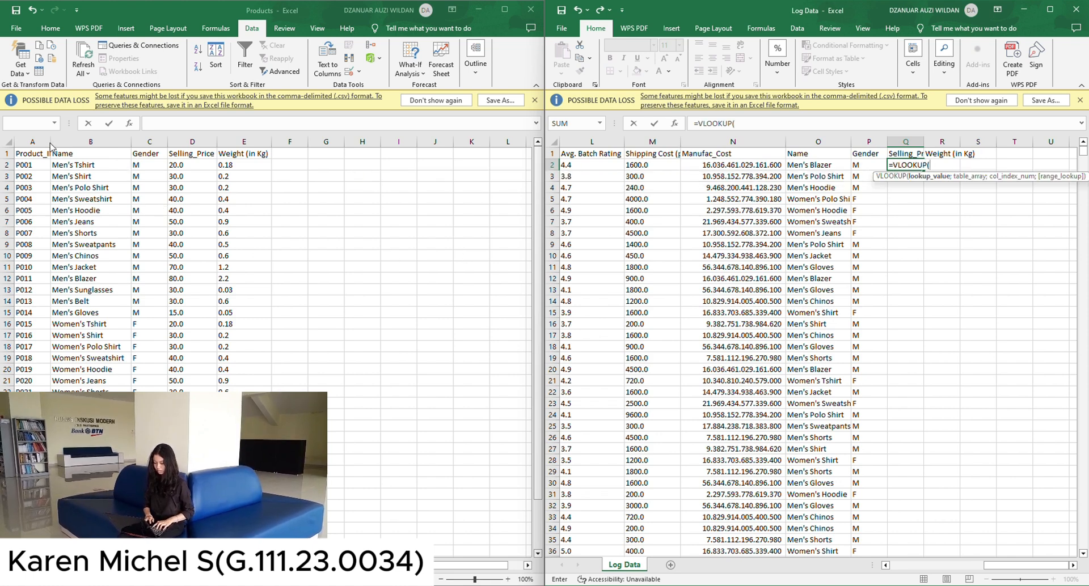
scroll(584, 168, "left", 5)
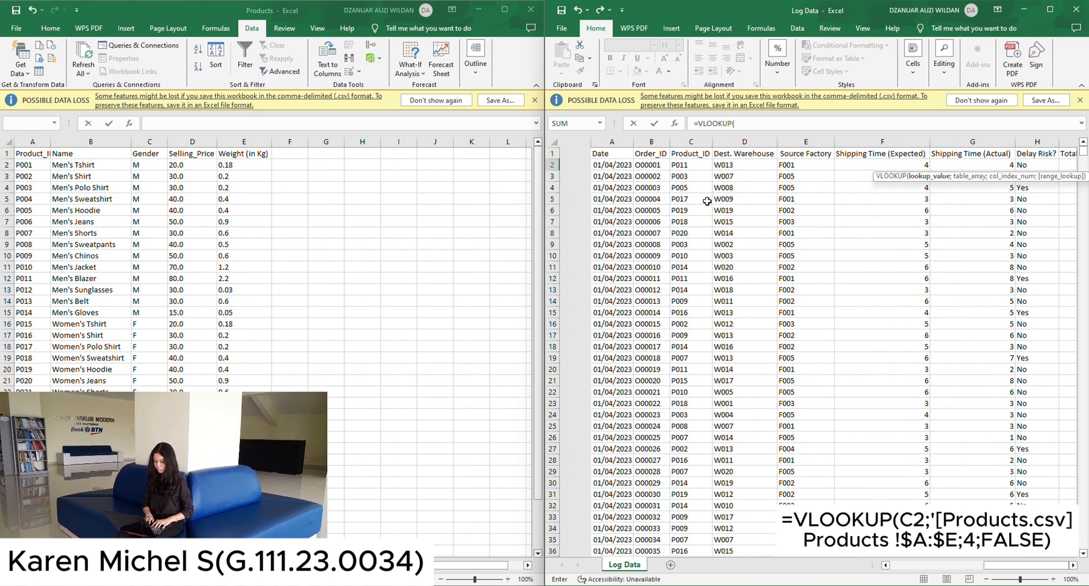
left_click(644, 164)
scroll(644, 164, "right", 2)
scroll(643, 164, "right", 4)
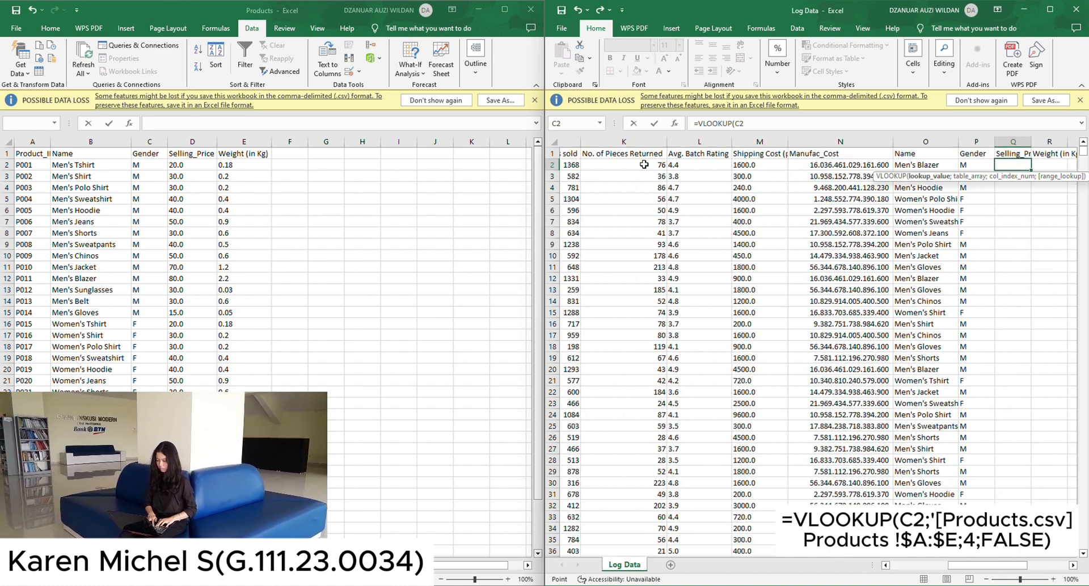
type(";")
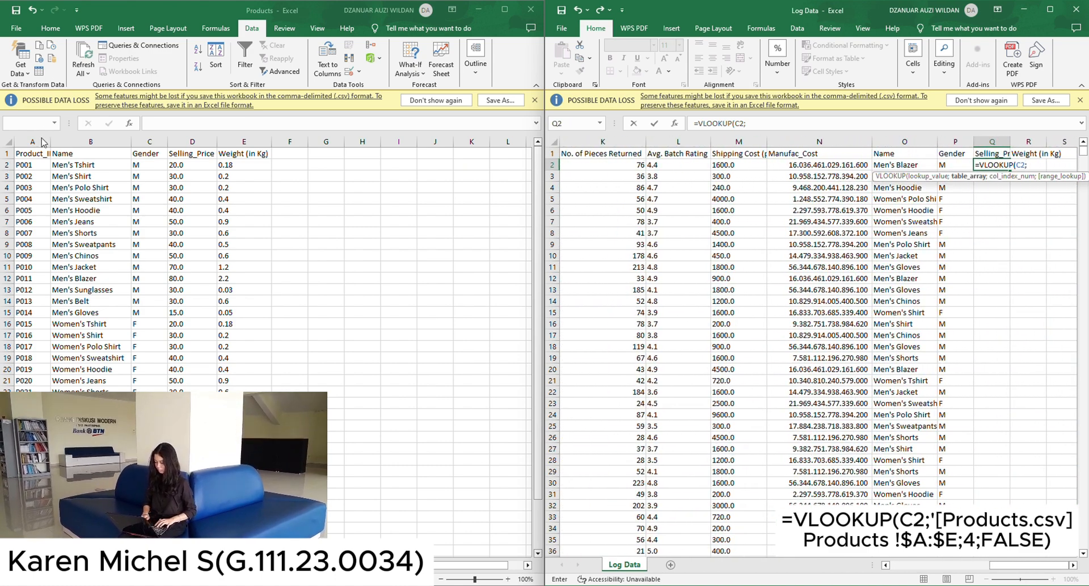
Complete the Q2 VLOOKUP with Products columns A:E, column index 4 and FALSE, and fill it down the Selling_Price column
left_click_drag(42, 141, 243, 133)
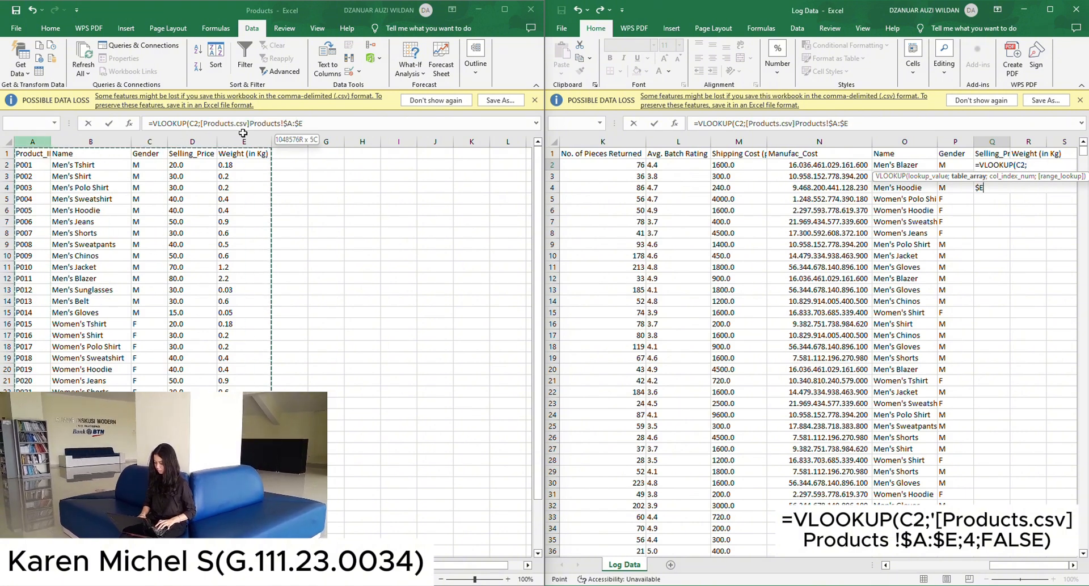
type(";")
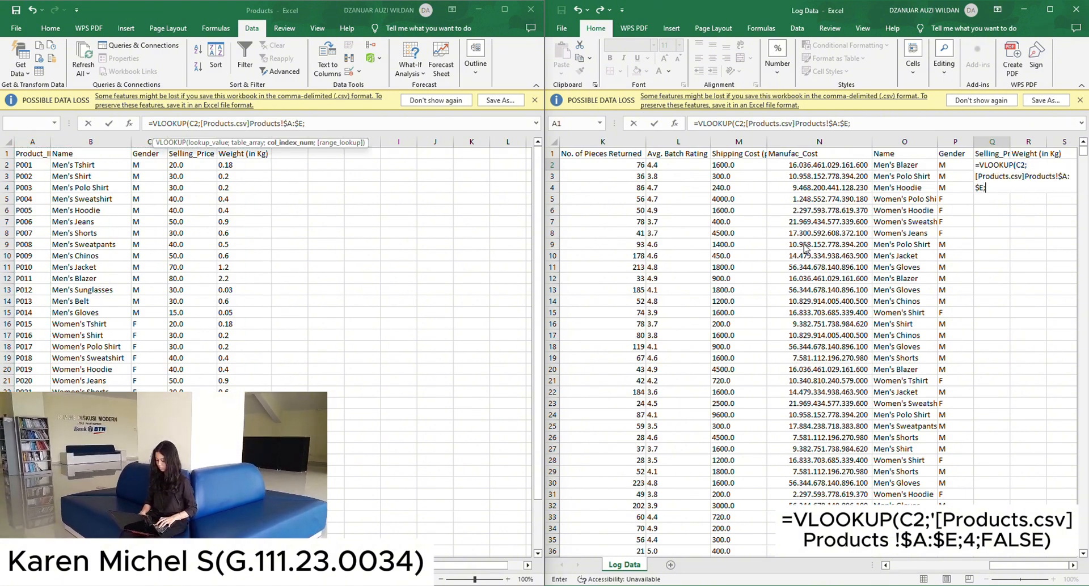
type("4")
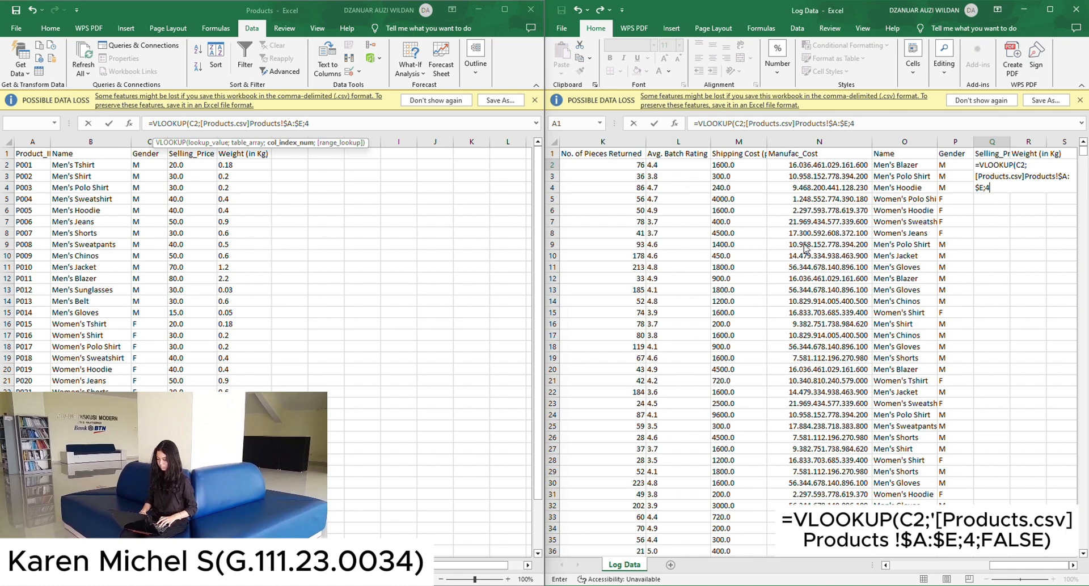
type(";false")
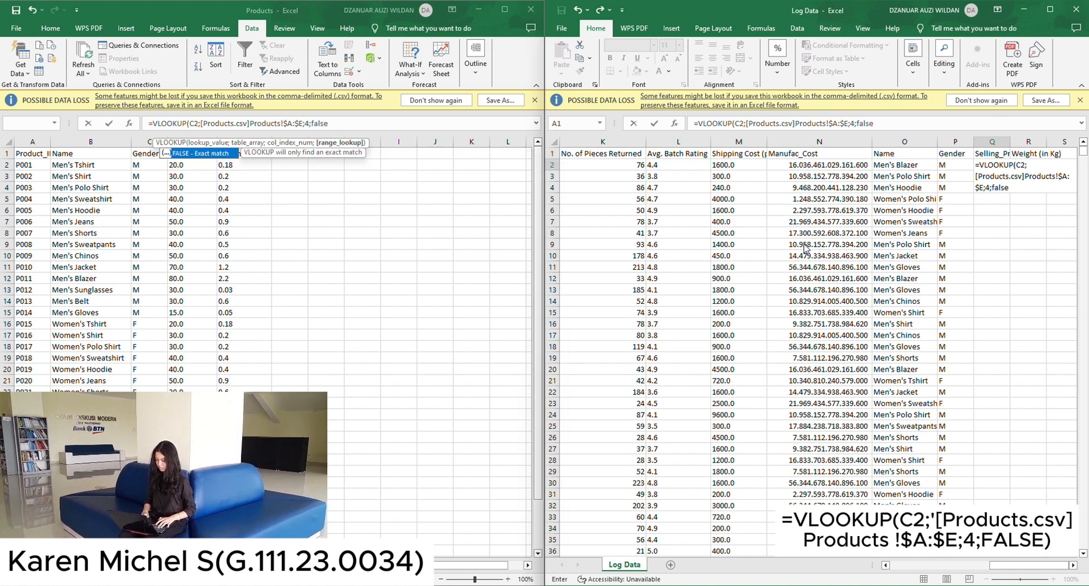
key("Return")
left_click(998, 165)
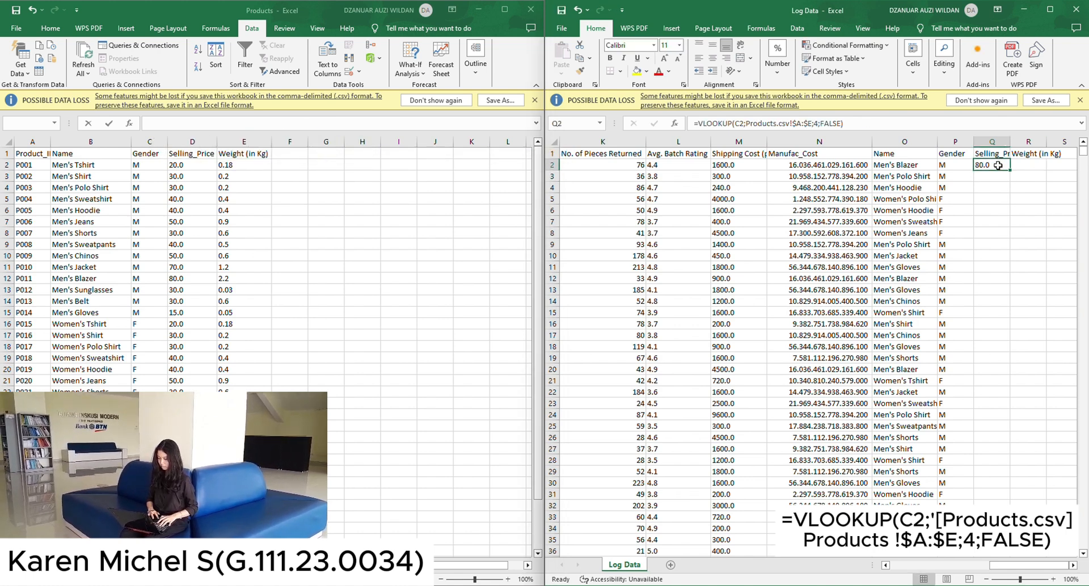
double_click(1010, 170)
left_click(1021, 164)
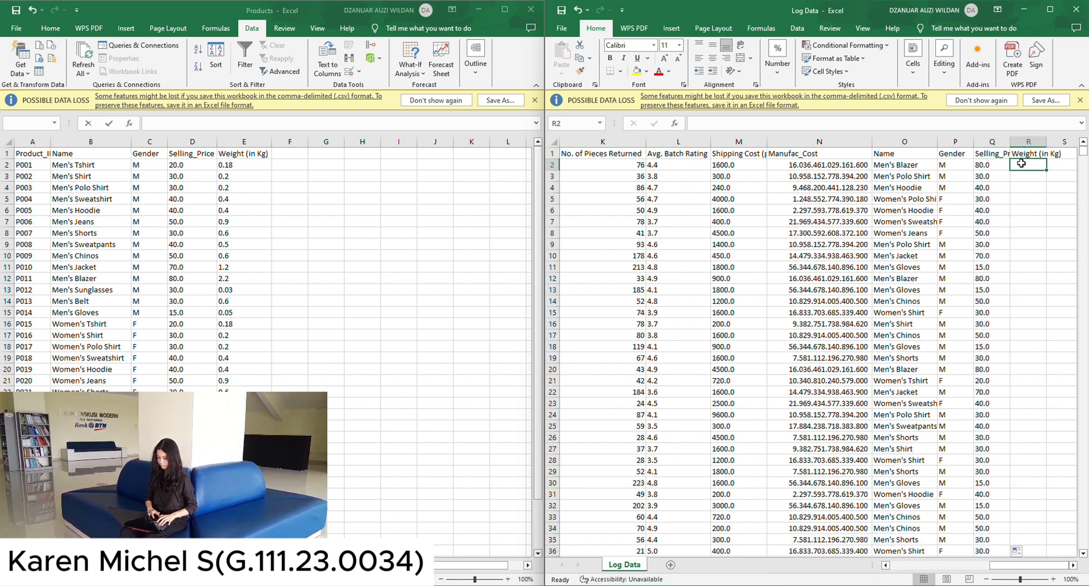
type("=vlo")
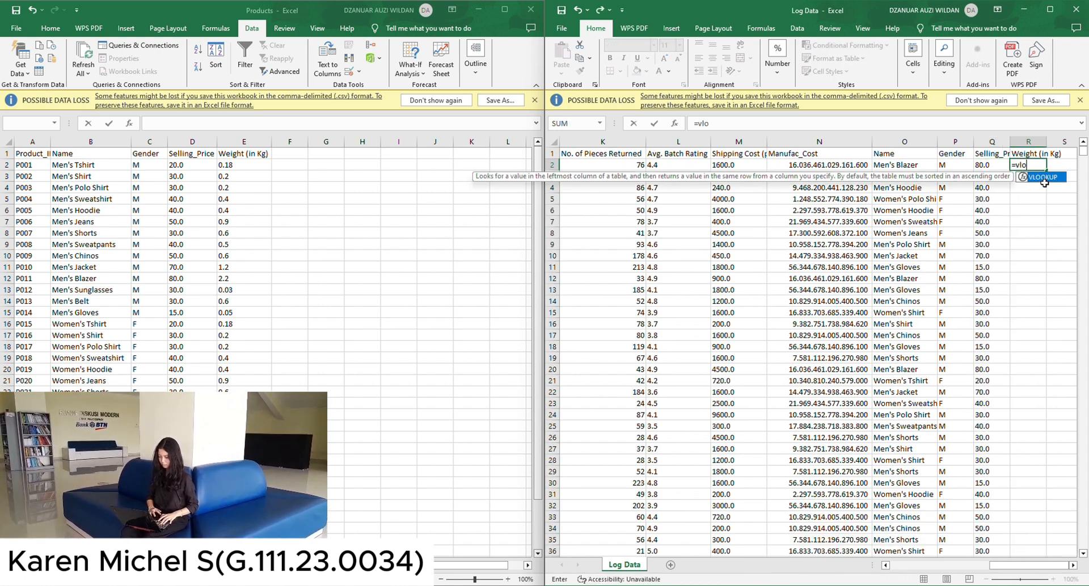
key("Return")
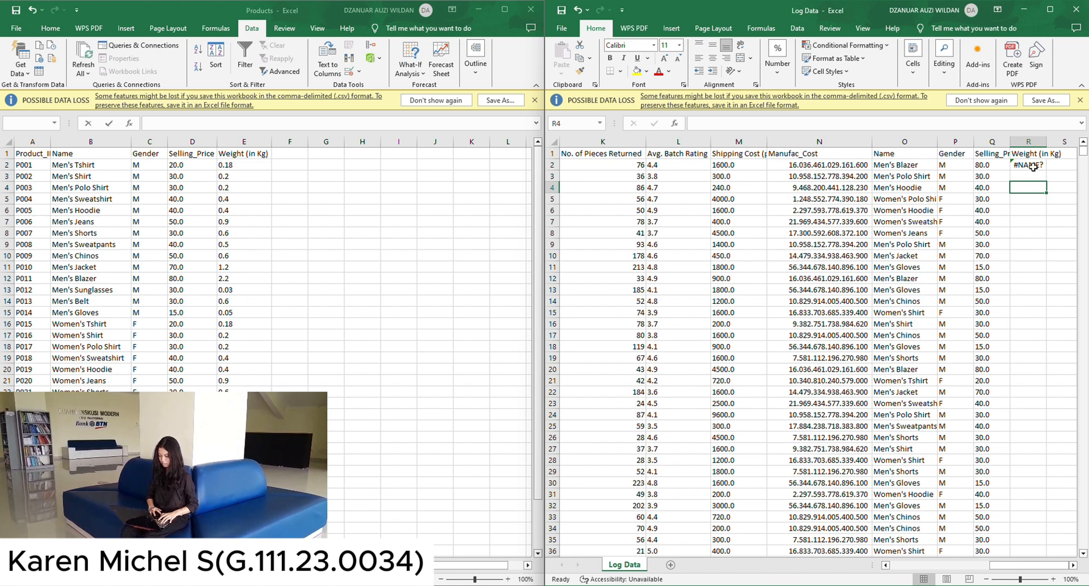
left_click(1032, 165)
key("BackSpace")
Begin a VLOOKUP formula in R2 under the Weight (in Kg) header with C2 as the lookup value
type("=vl")
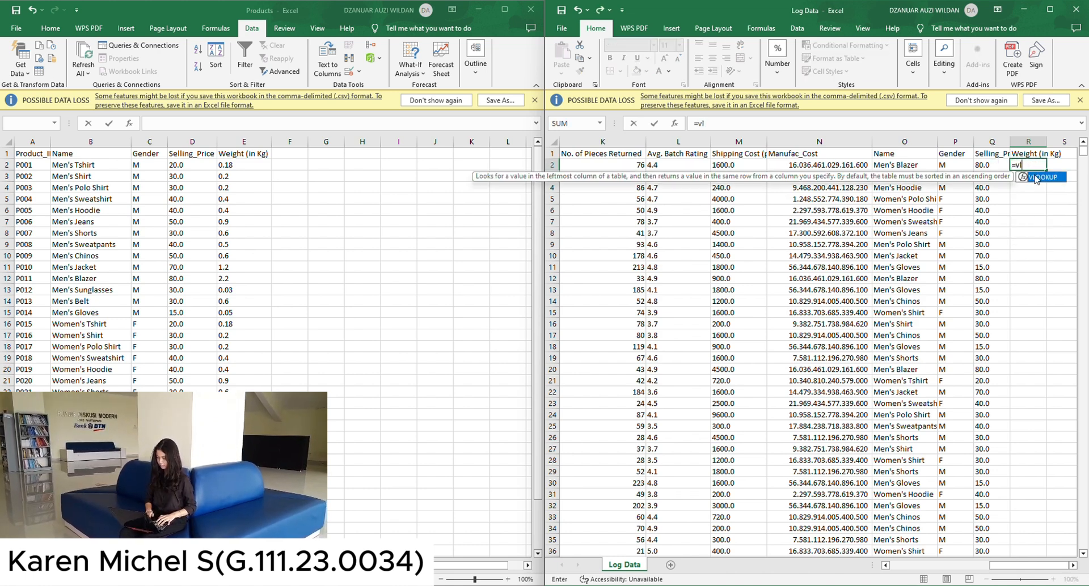
double_click(1035, 177)
scroll(740, 219, "left", 10)
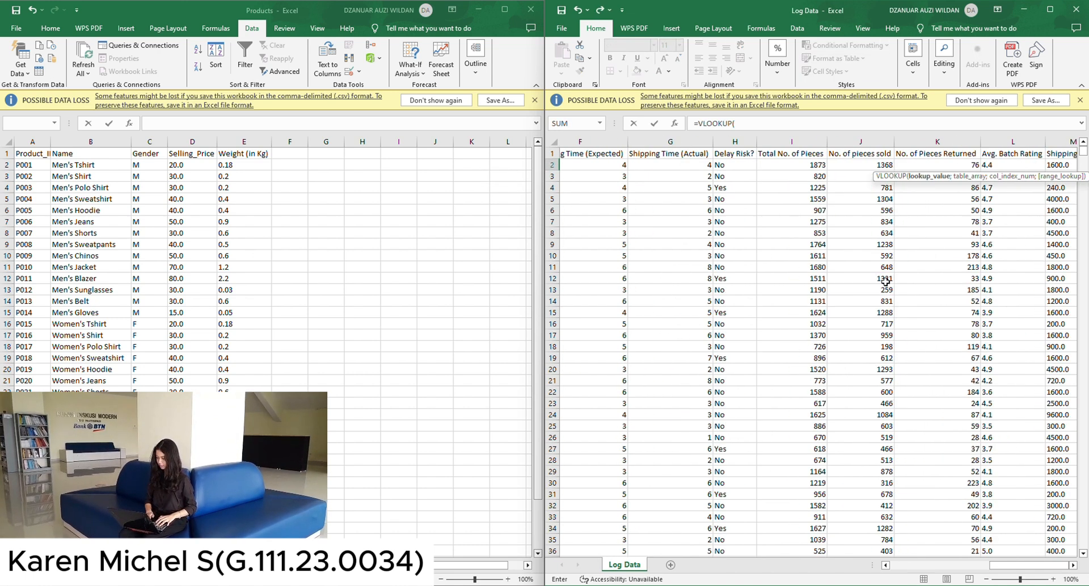
left_click(650, 165)
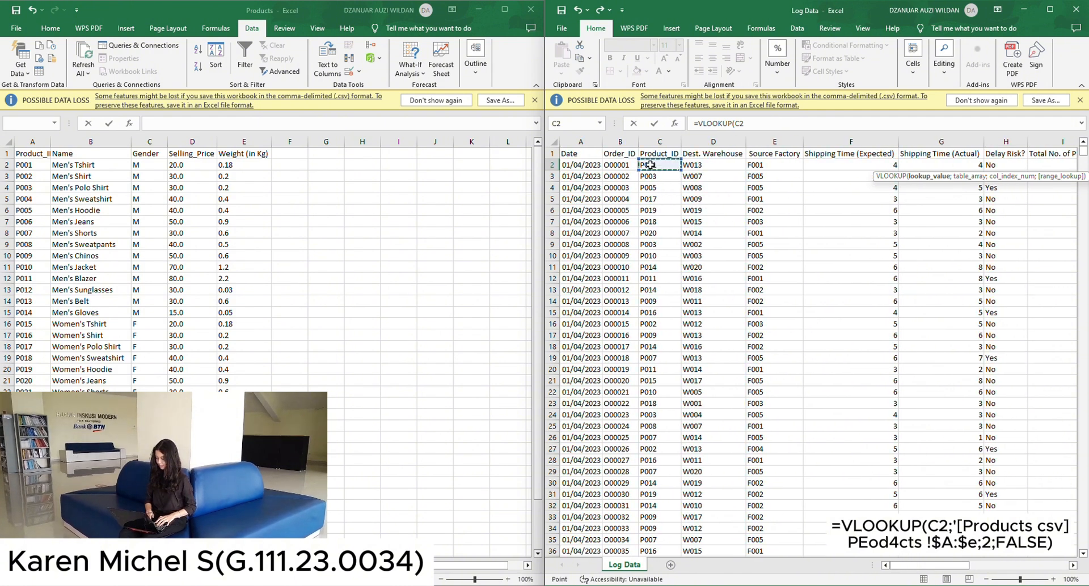
type(";")
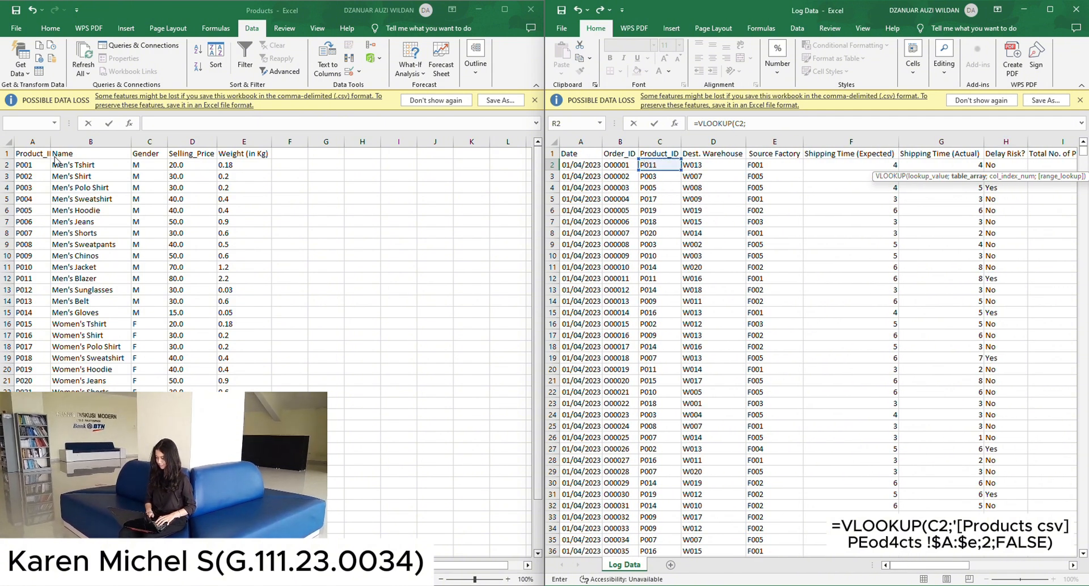
Set columns A:E of the Products sheet as the table array of the R2 VLOOKUP formula
left_click_drag(33, 143, 244, 141)
type(";")
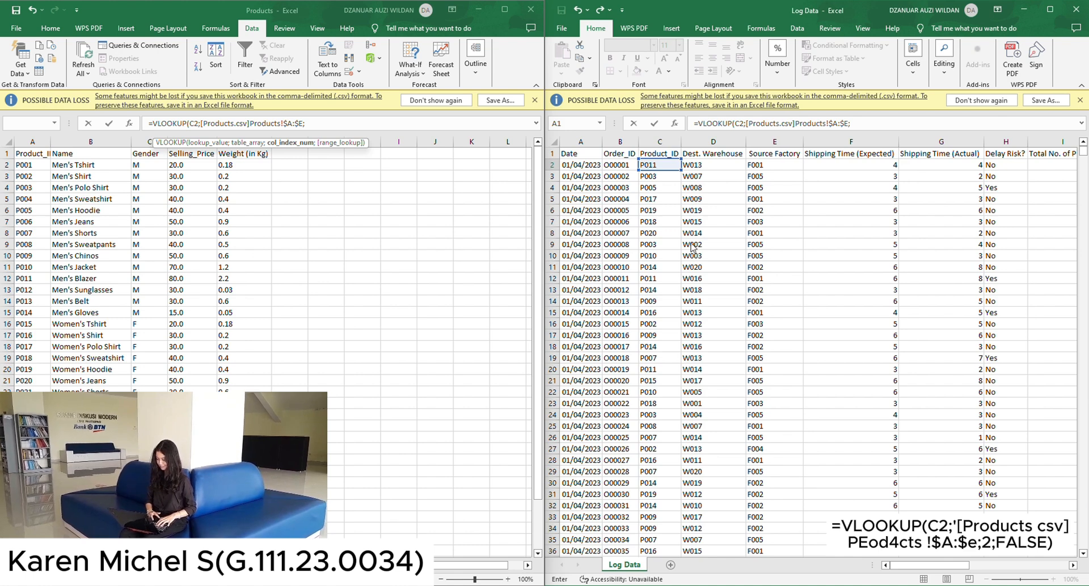
scroll(833, 264, "right", 11)
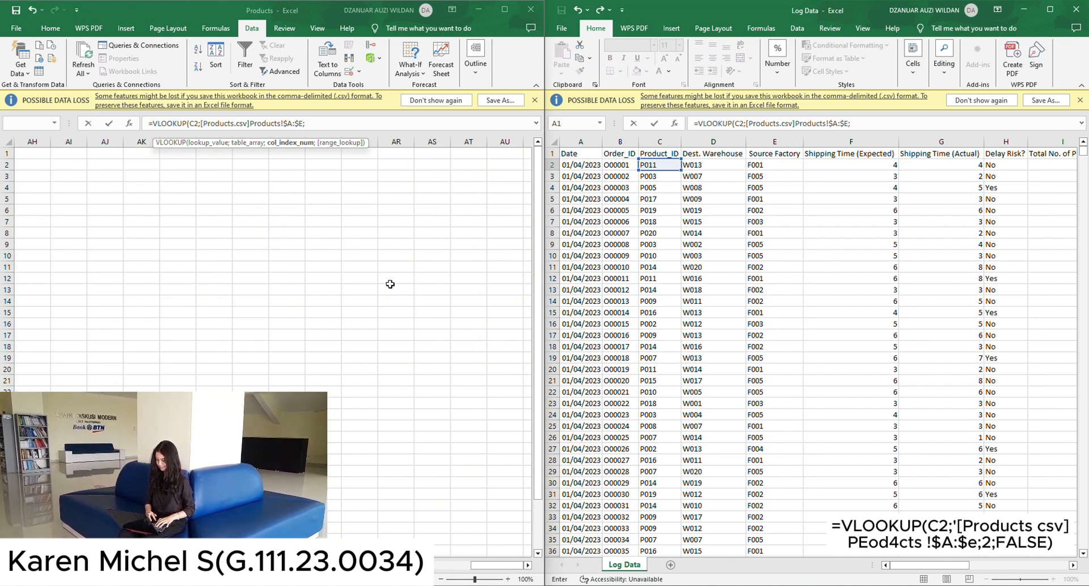
scroll(390, 284, "left", 4)
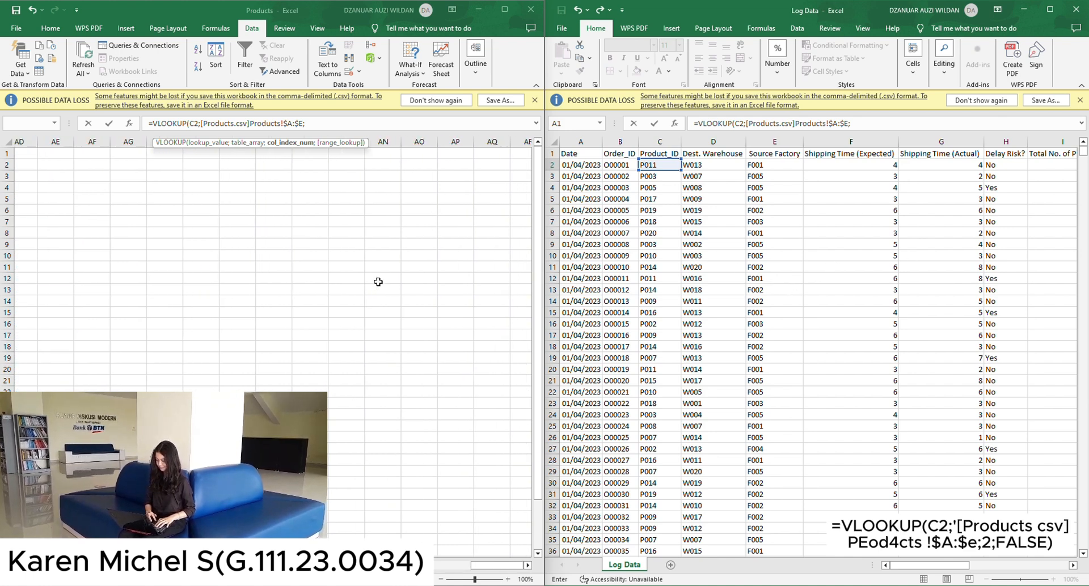
left_click(383, 123)
scroll(710, 168, "right", 2)
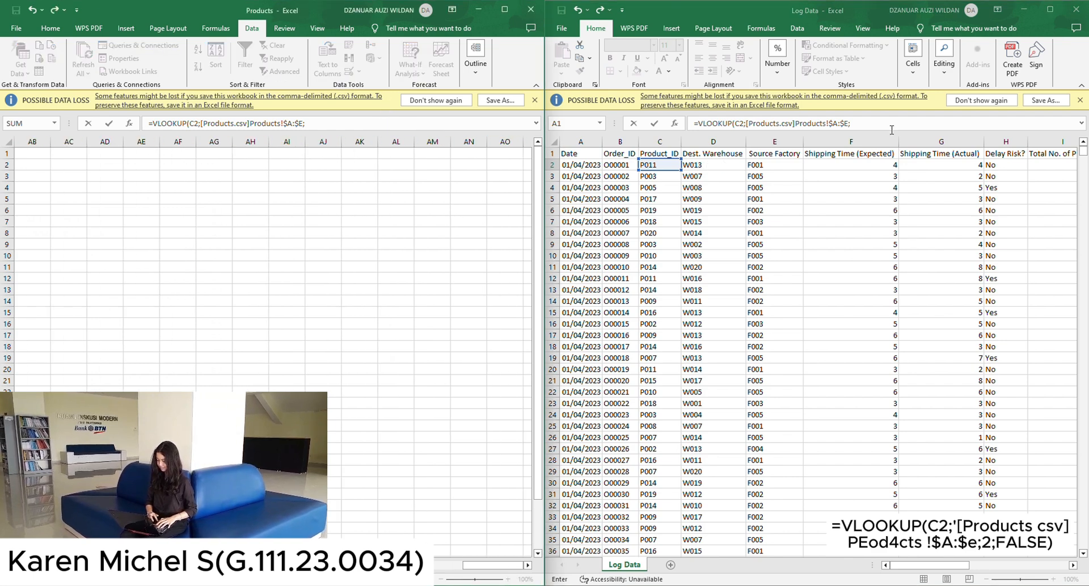
left_click(883, 125)
left_click(864, 124)
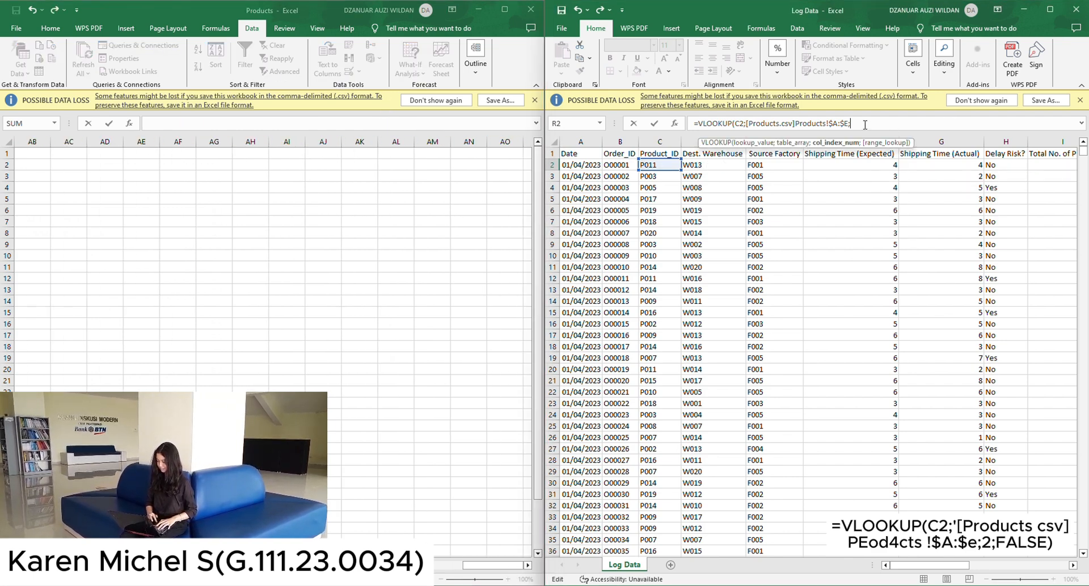
Complete the R2 VLOOKUP with column index 5 and FALSE, and fill it down the Weight (in Kg) column
type(";f")
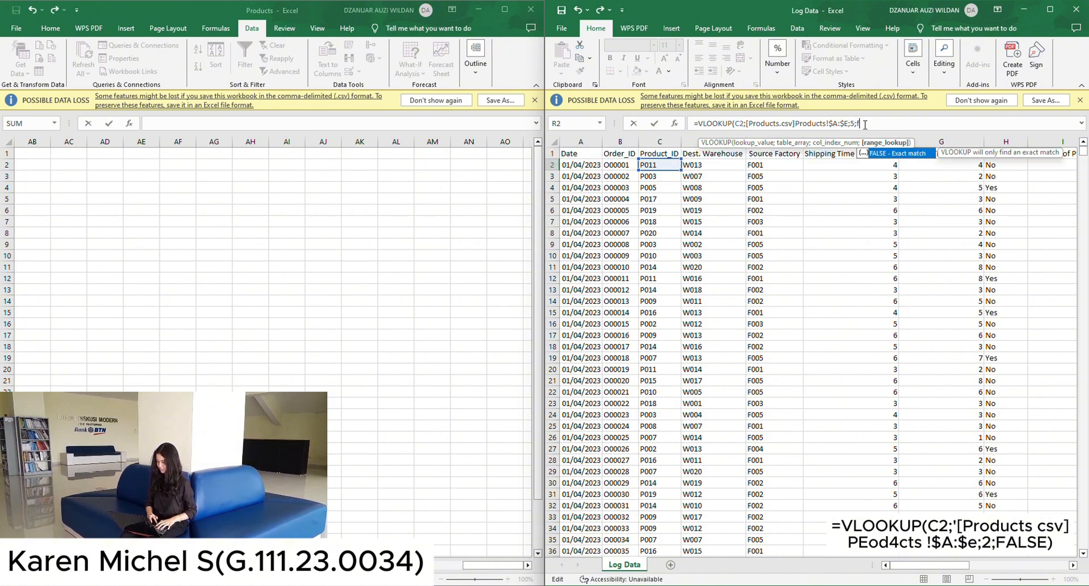
type("alse)")
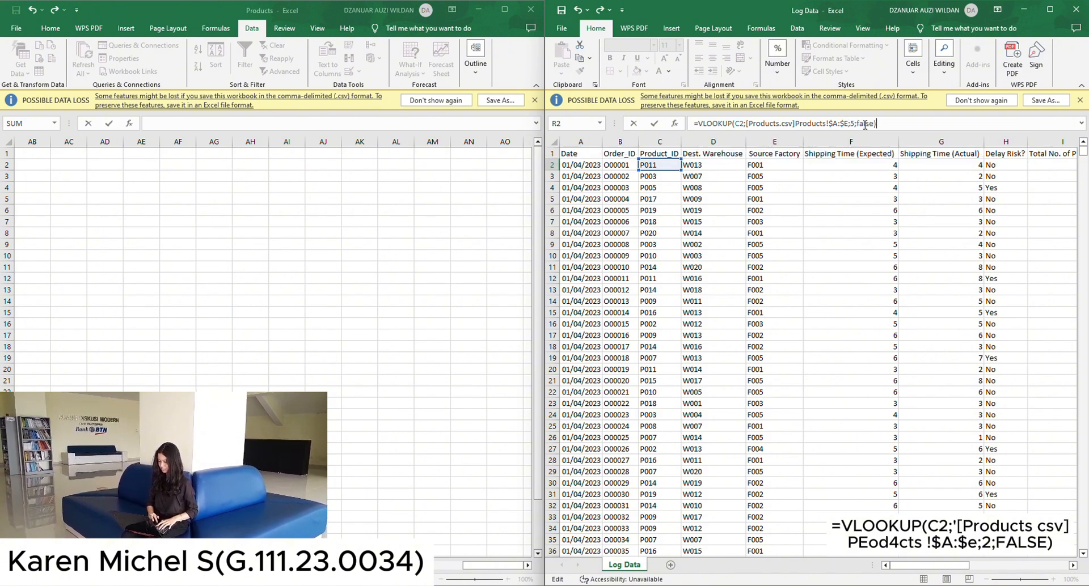
key("Return")
left_click(1045, 167)
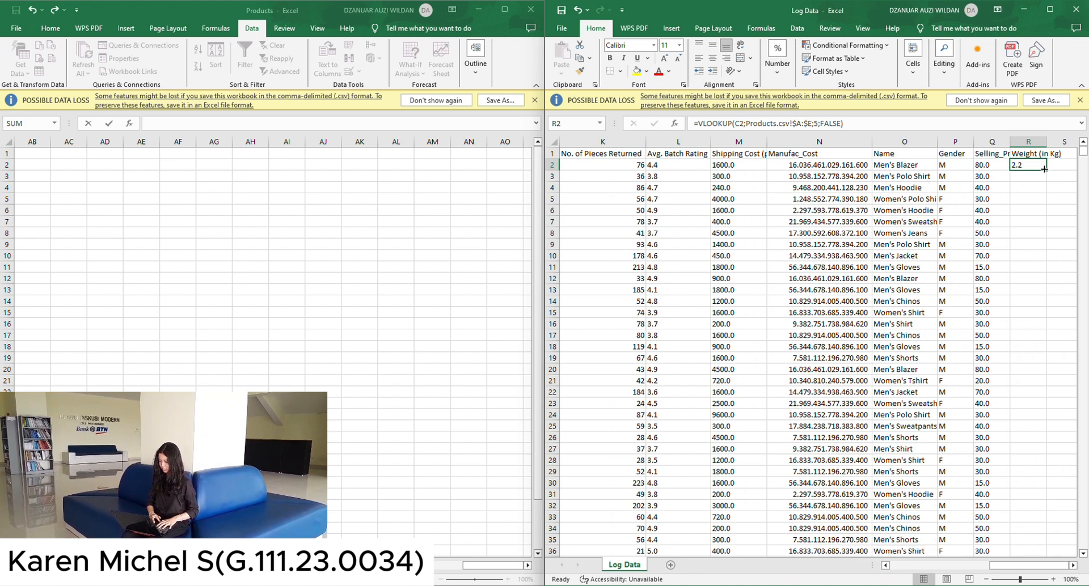
double_click(1047, 170)
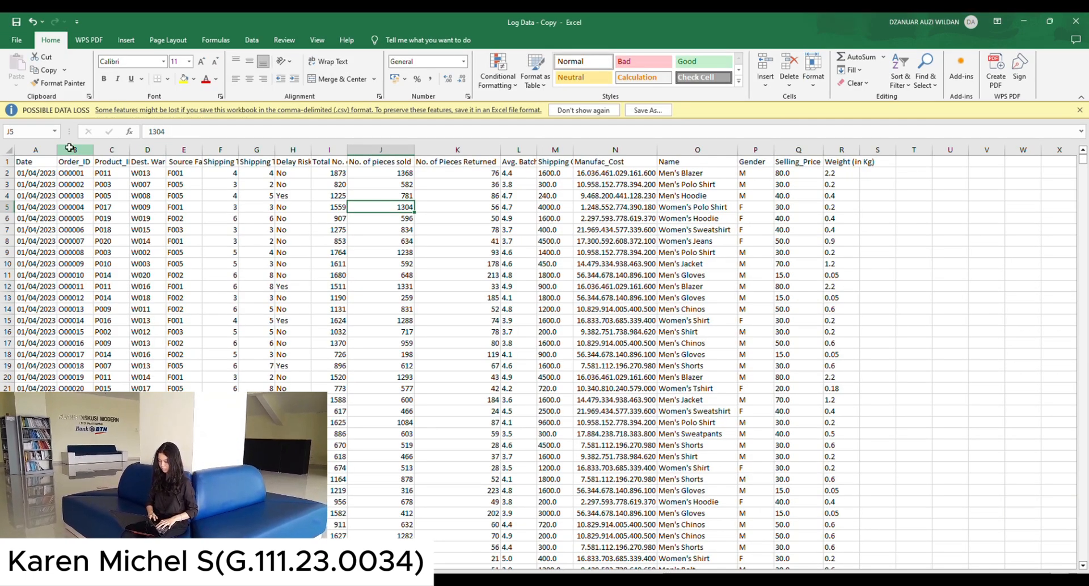
In the Log Data - Copy workbook, delete columns B:I, K:N and Q:R, keeping only Date, No. of pieces sold, Name and Gender
left_click_drag(75, 150, 314, 145)
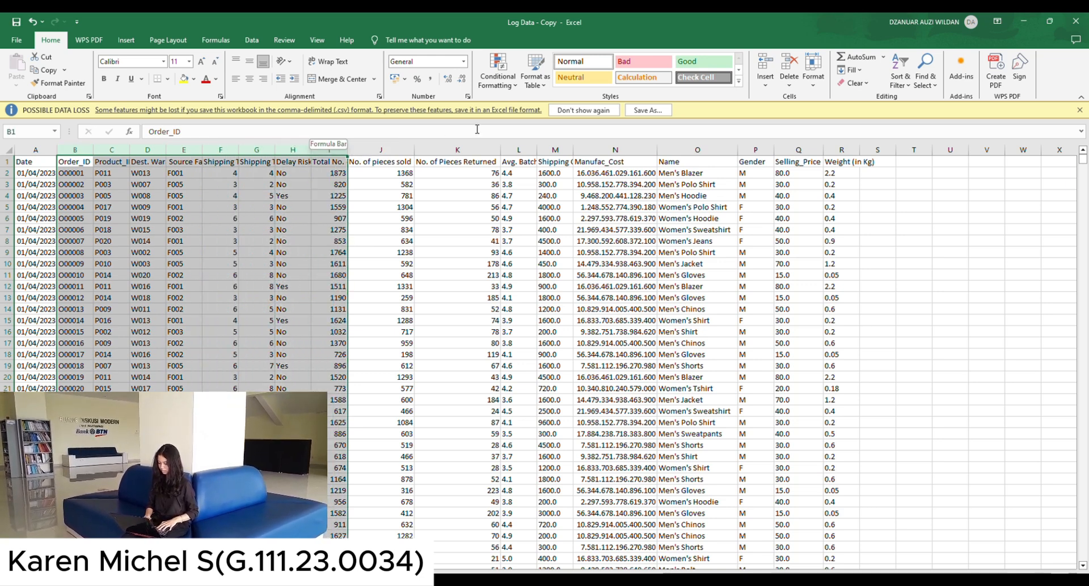
left_click_drag(457, 141, 649, 163)
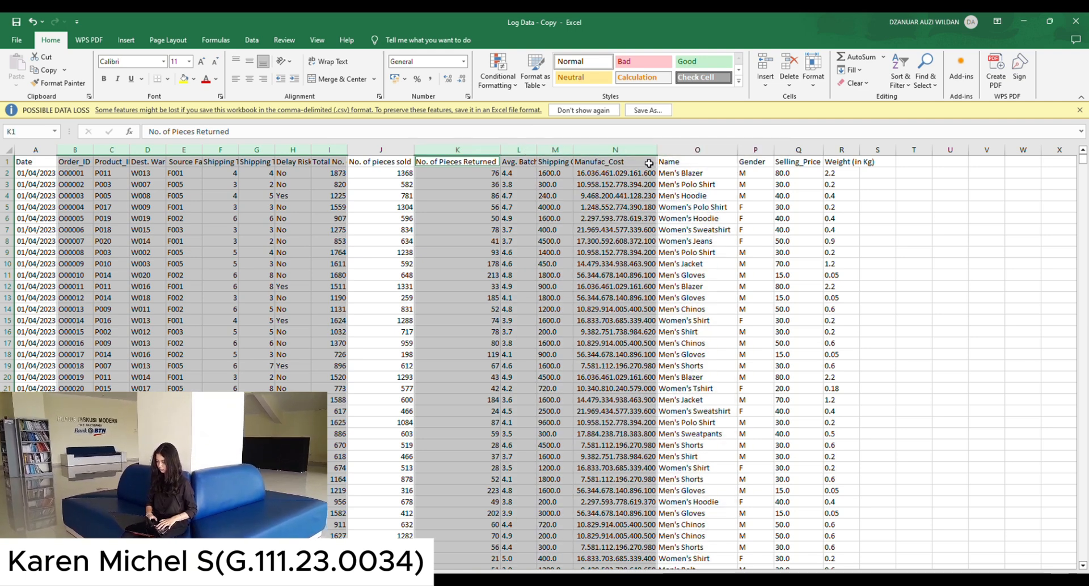
left_click(794, 151, "ctrl")
left_click_drag(794, 151, 845, 151)
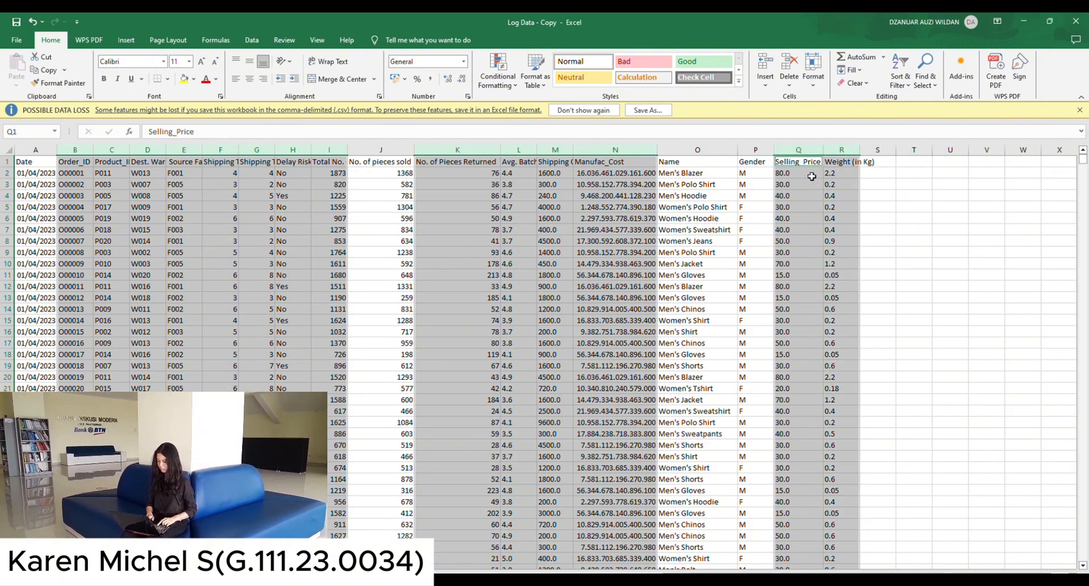
right_click(799, 148)
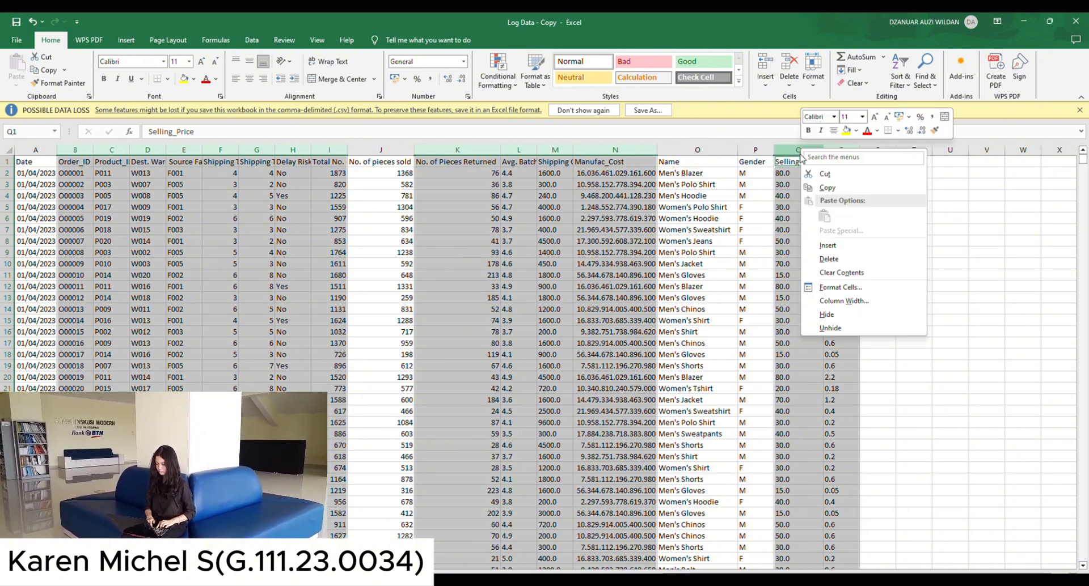
left_click(829, 259)
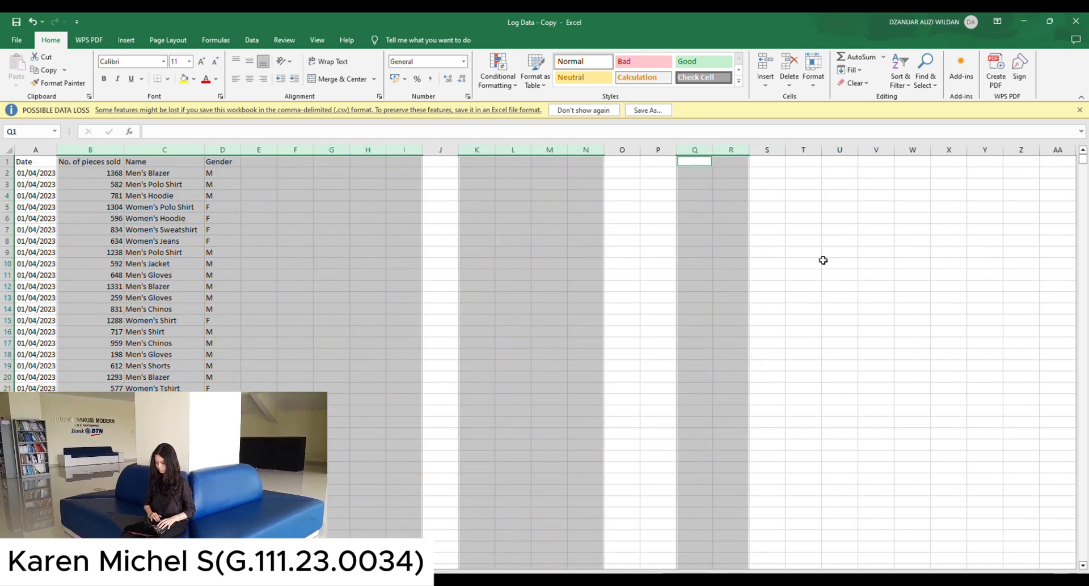
key("Return")
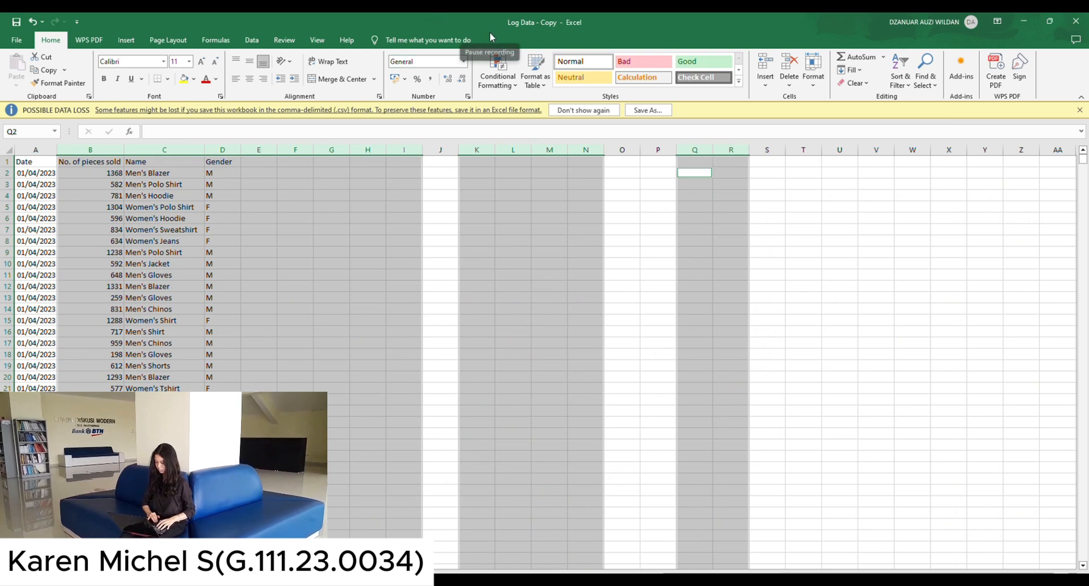
In the Log Data - Copy (2) workbook, delete columns B:D, F:H, L:M and P:R, which hold order, shipping, rating, gender, price and weight data
key("alt+Tab")
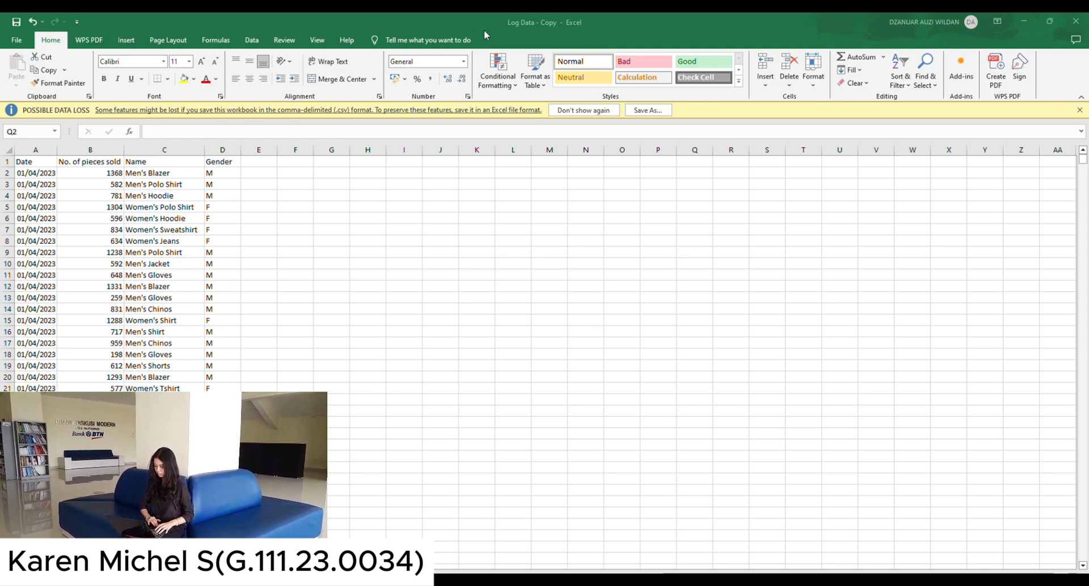
key("alt+Tab")
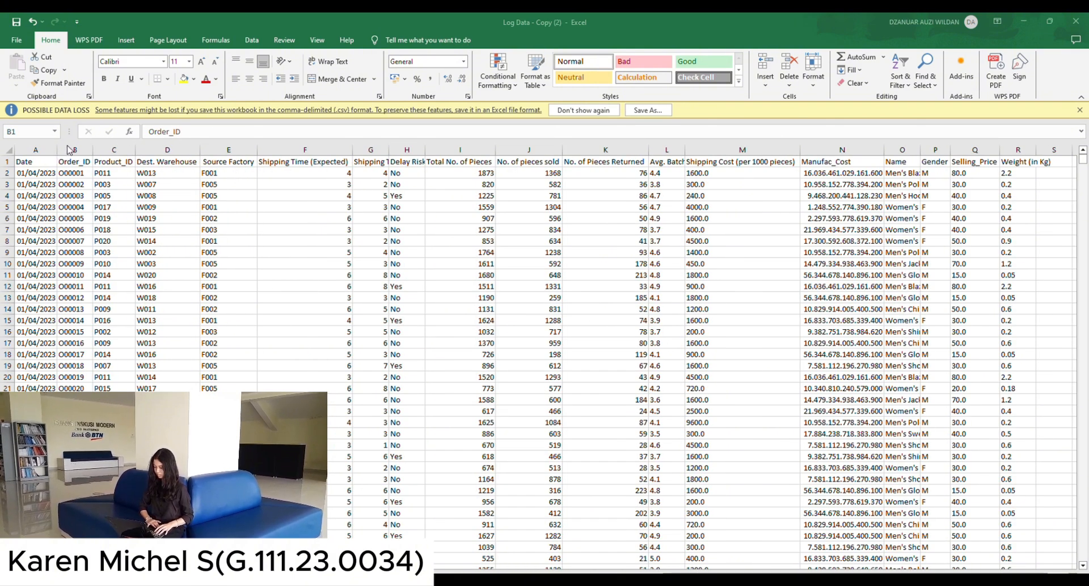
left_click_drag(68, 149, 167, 149)
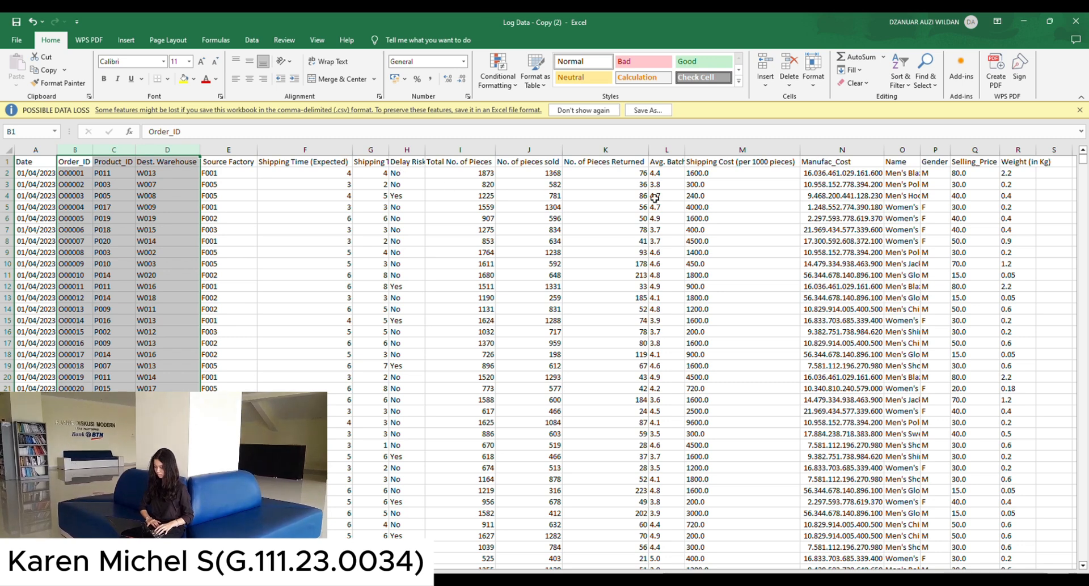
left_click(938, 150, "ctrl")
left_click(966, 149, "ctrl")
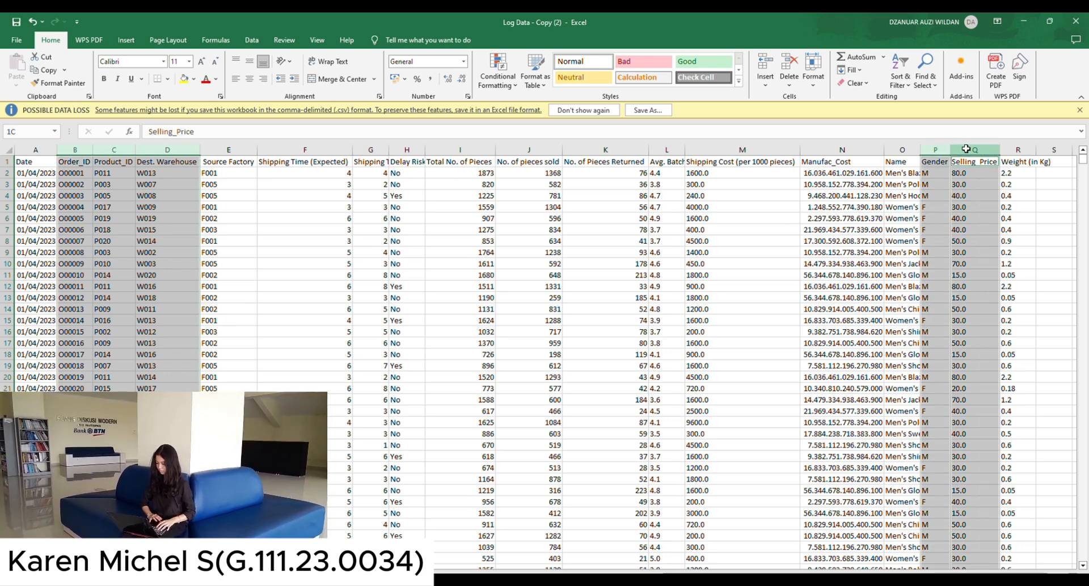
left_click(1013, 149, "ctrl")
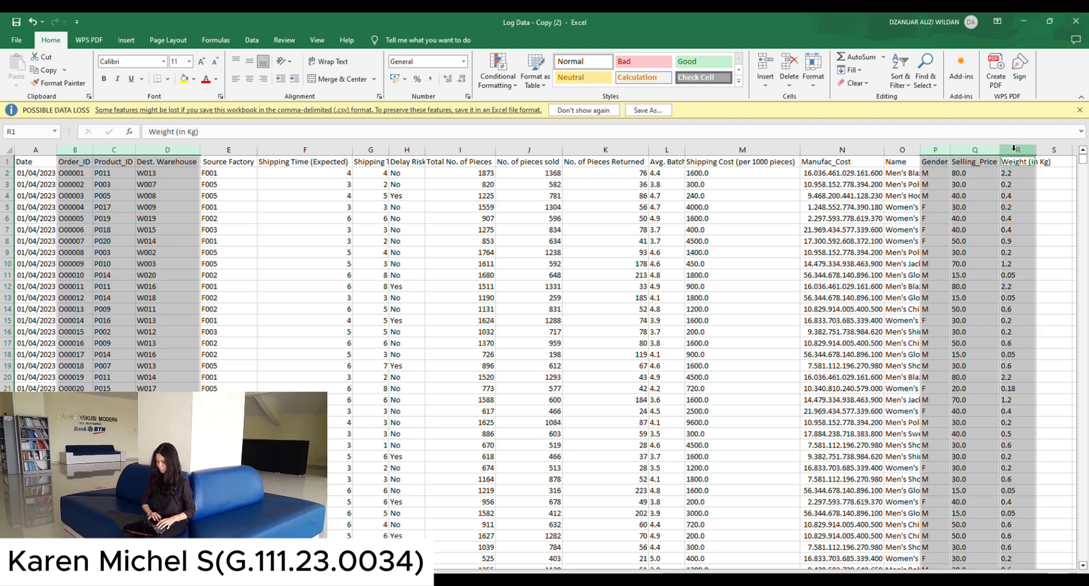
left_click(766, 149, "ctrl")
left_click(664, 150, "ctrl")
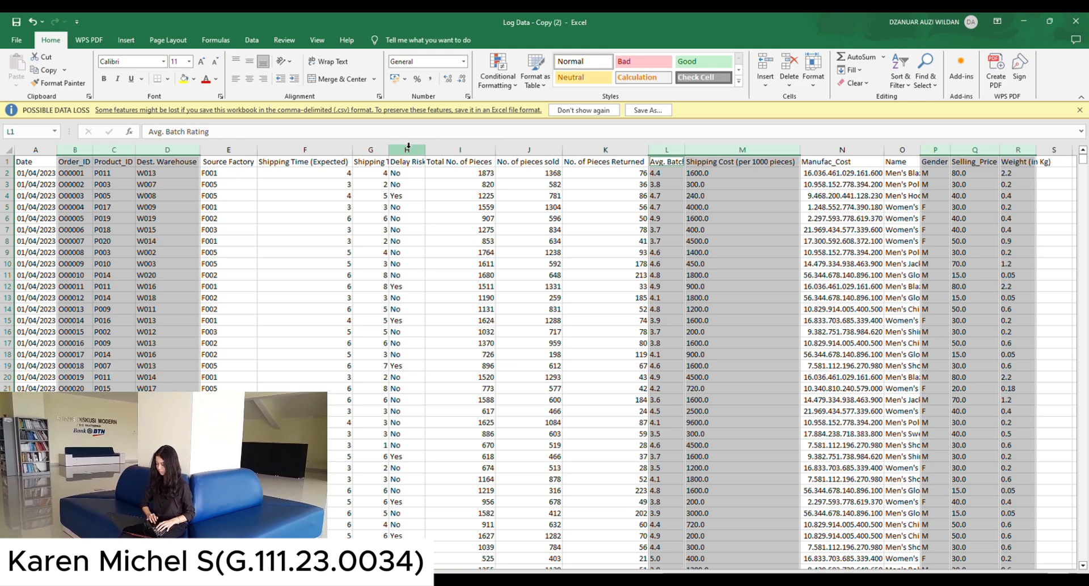
left_click(407, 149, "ctrl")
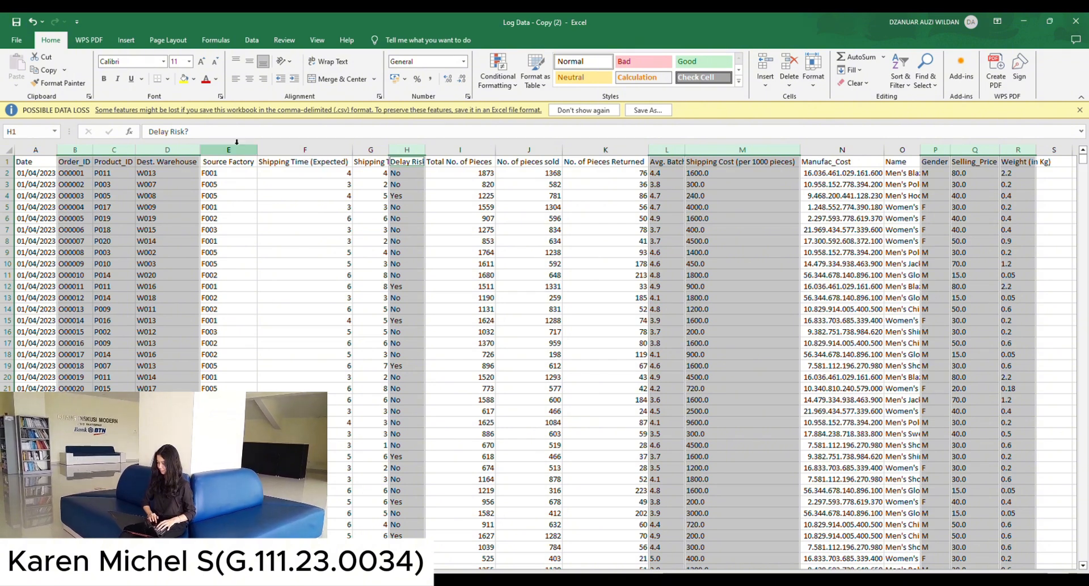
left_click(307, 152, "ctrl")
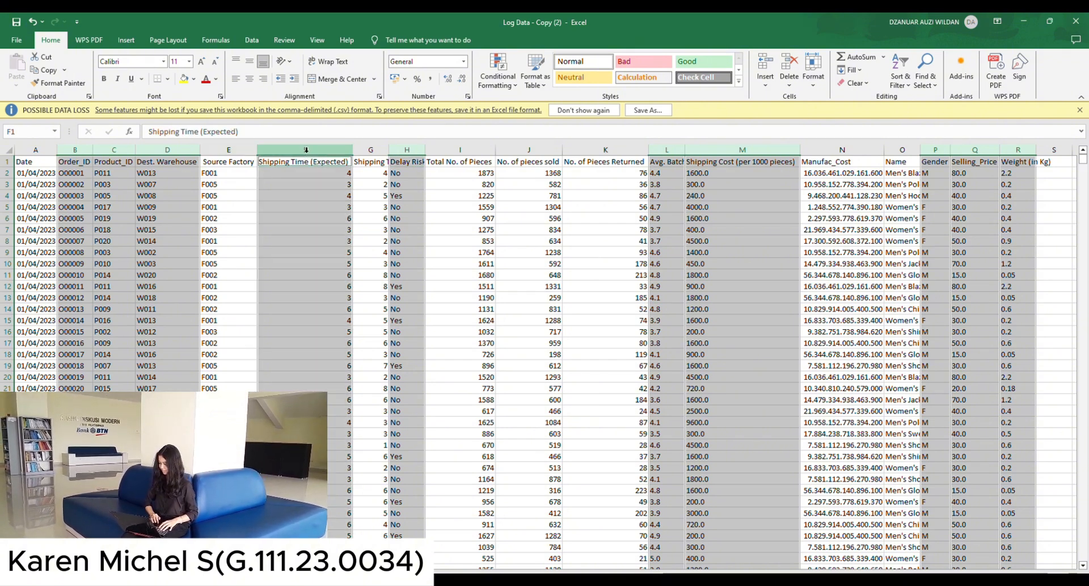
left_click(372, 151, "ctrl")
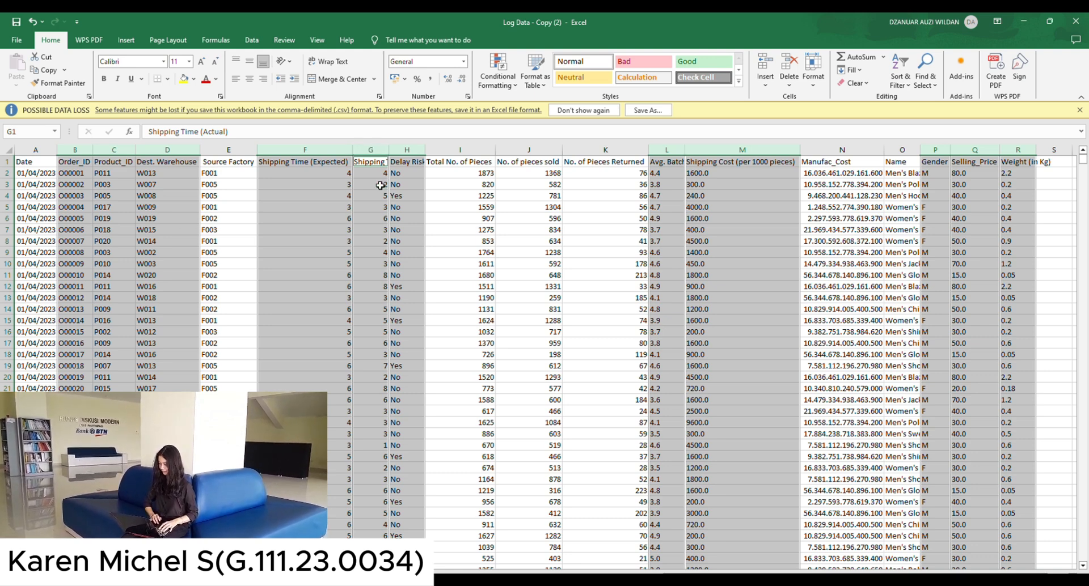
right_click(330, 149)
left_click(373, 262)
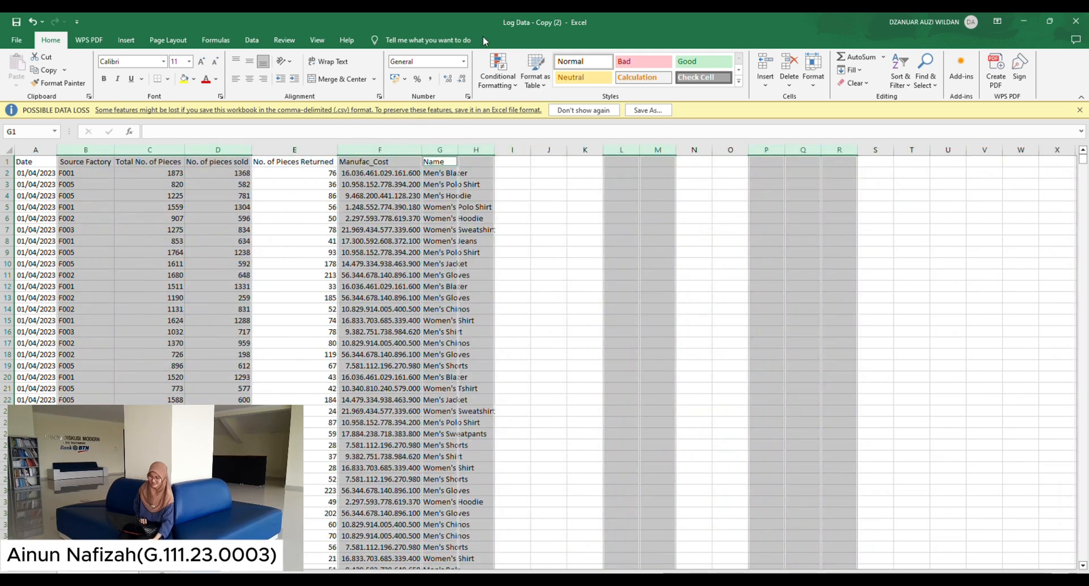
Switch to Looker Studio, create a blank report and choose Microsoft Excel as its data connector
key("alt+Tab")
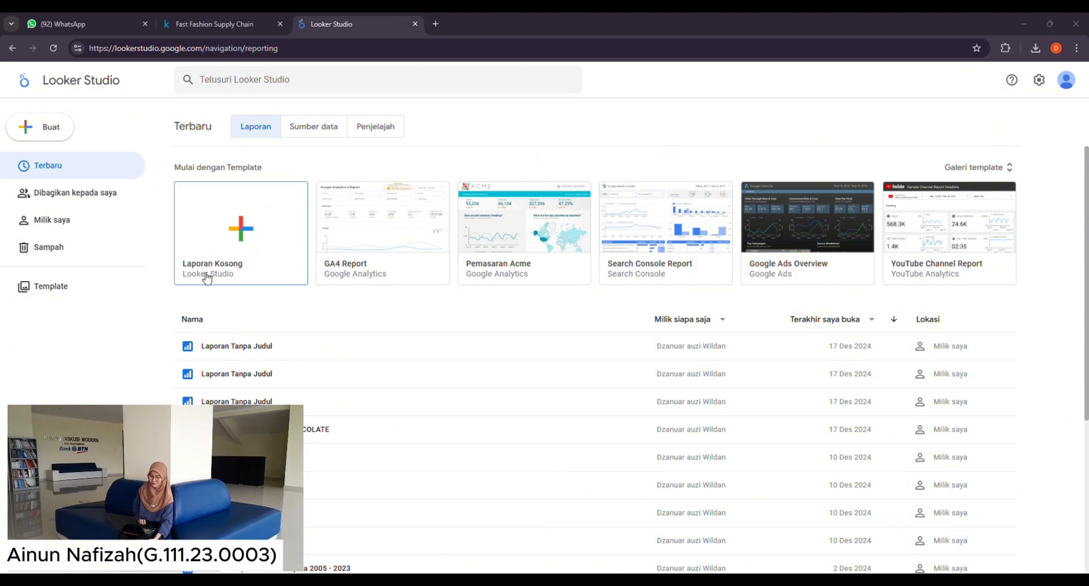
left_click(242, 230)
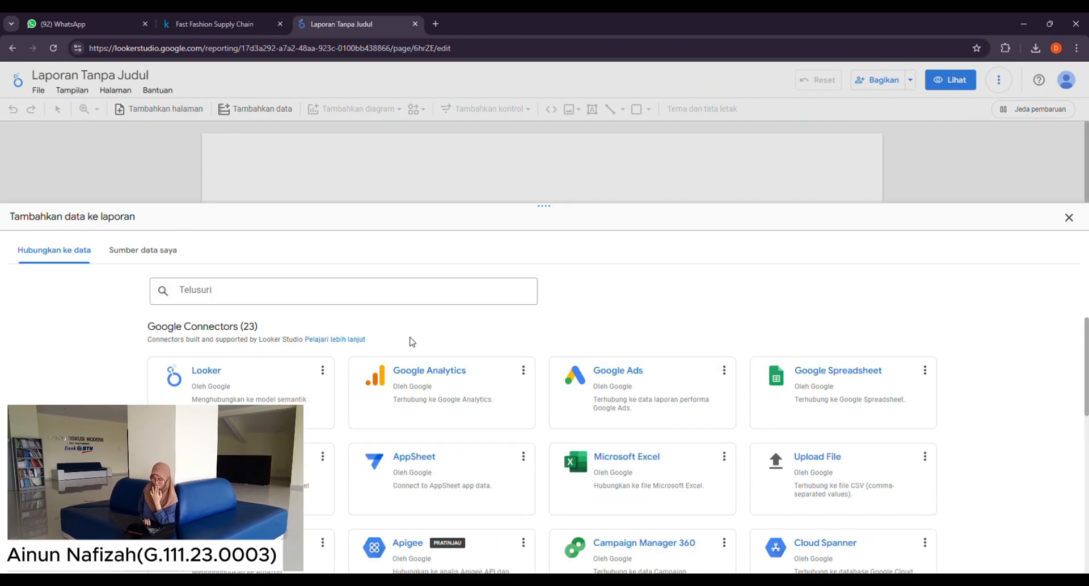
scroll(539, 422, "down", 1)
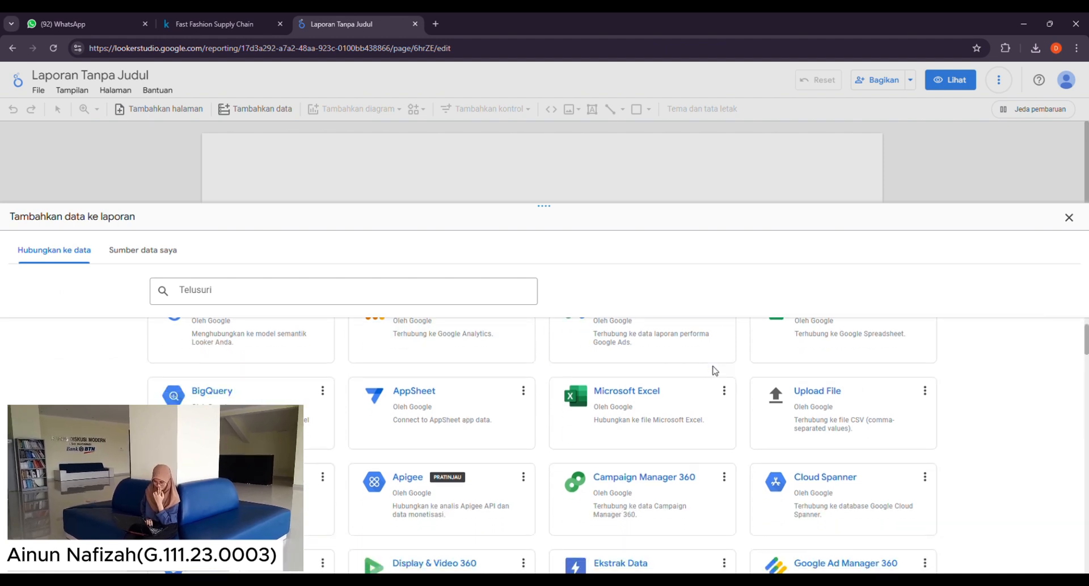
scroll(714, 371, "up", 1)
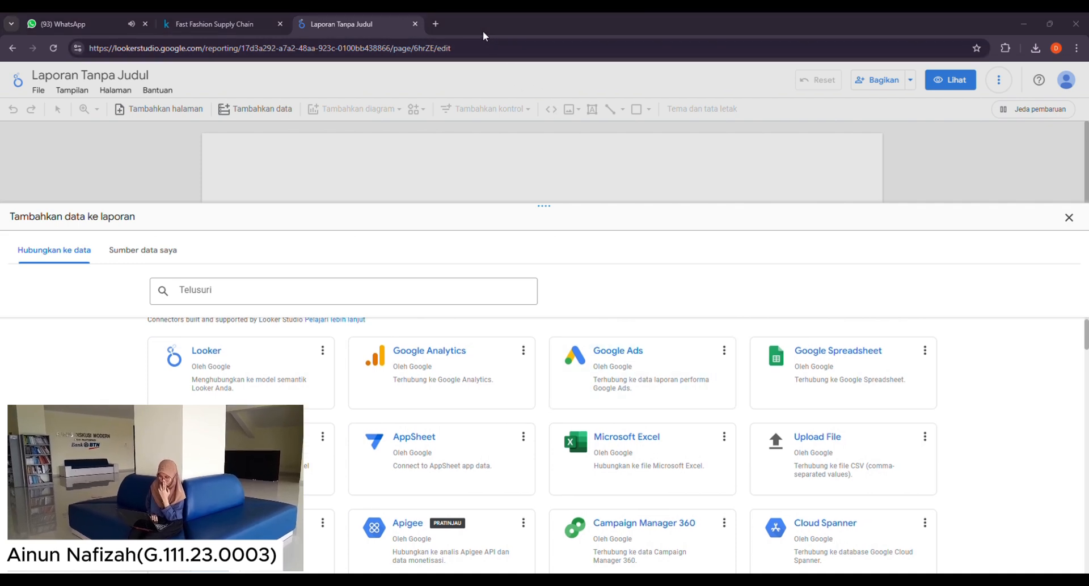
left_click(626, 456)
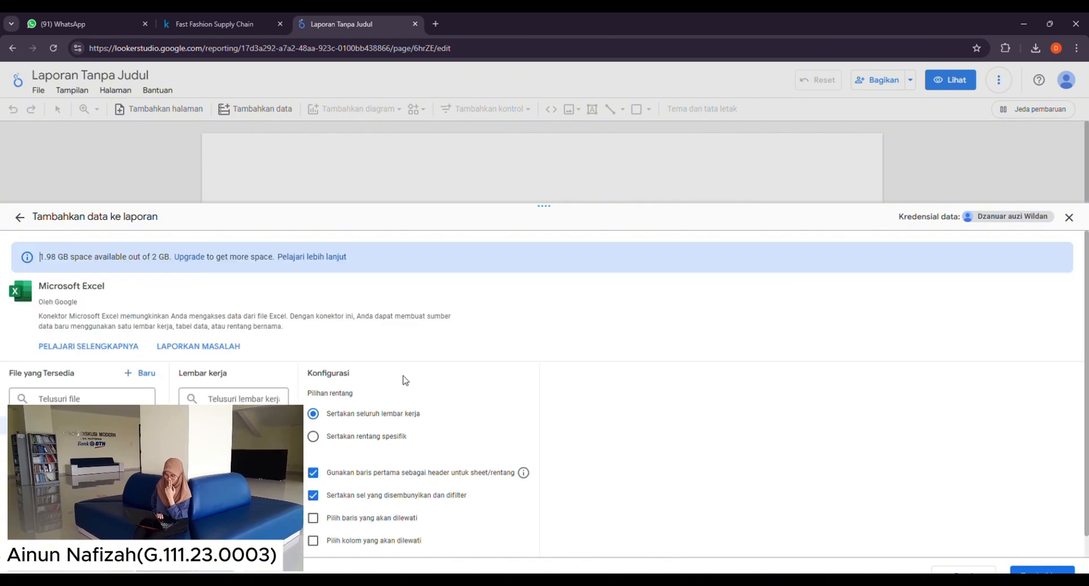
Upload the Excel file "Trend Penjualan dan pemasaran 1" from the PROJECT AKHIR KECERDASAN BISNIS folder as a new data file
left_click(138, 374)
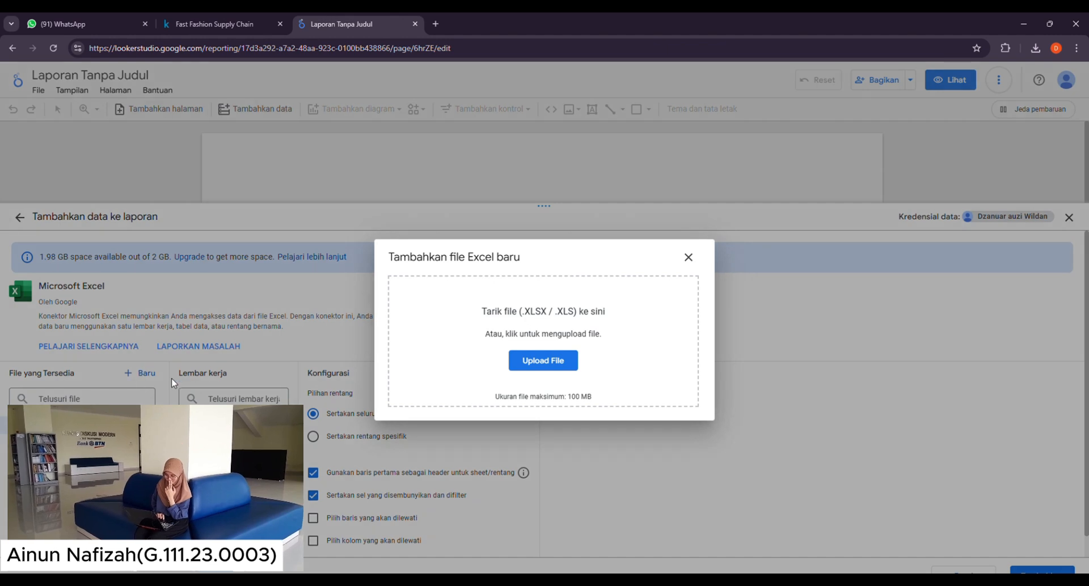
left_click(542, 363)
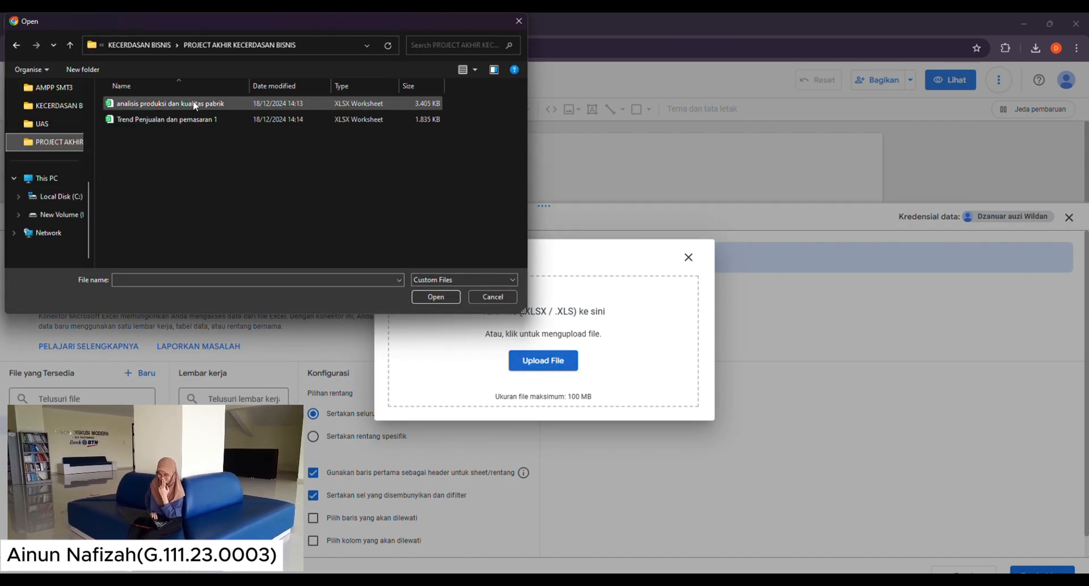
left_click(194, 121)
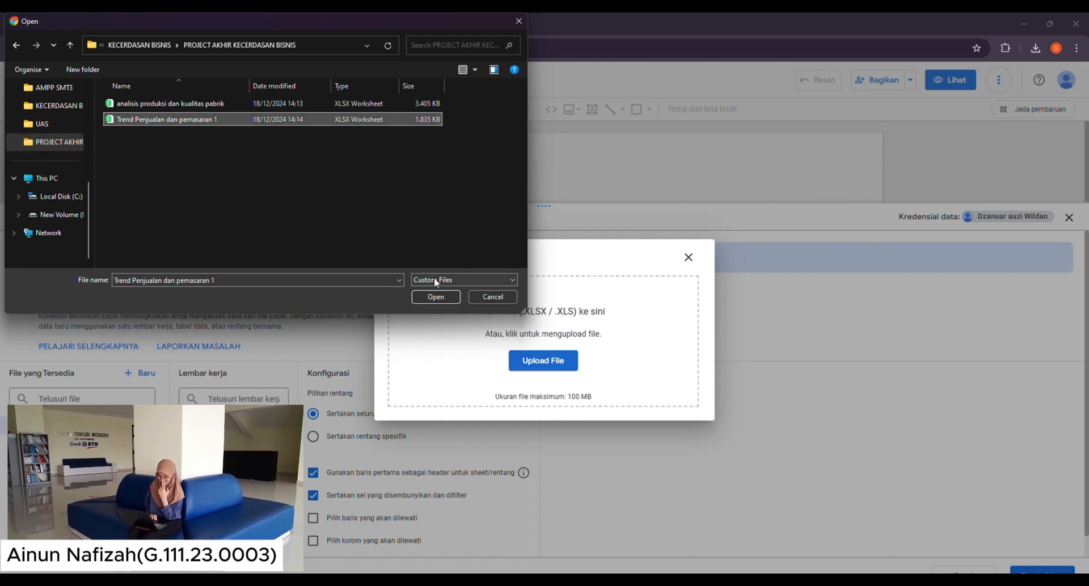
left_click(429, 298)
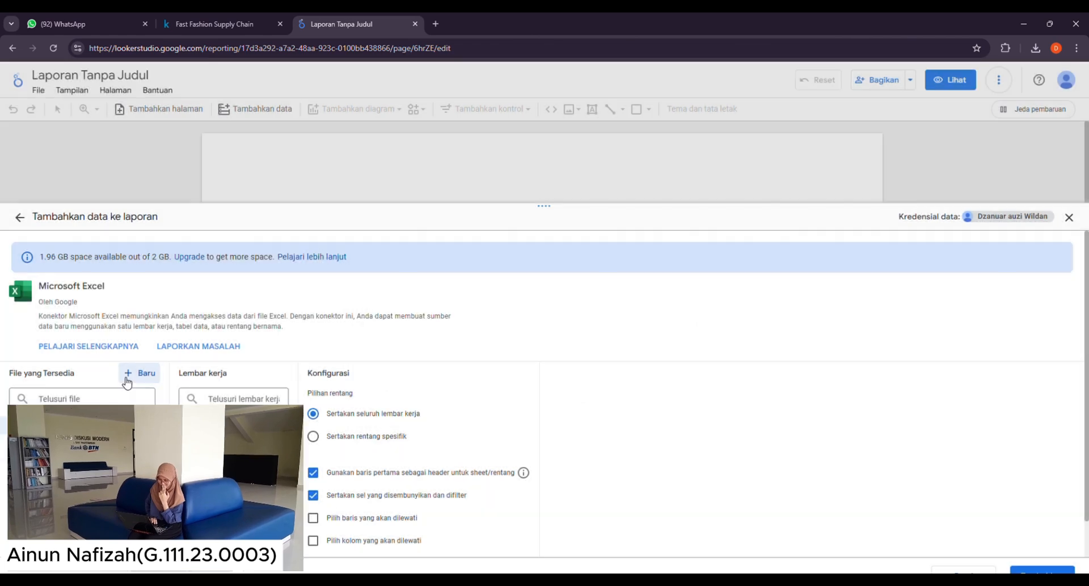
Upload the Excel file "analisis produksi dan kualitas pabrik" as another new data file
left_click(126, 376)
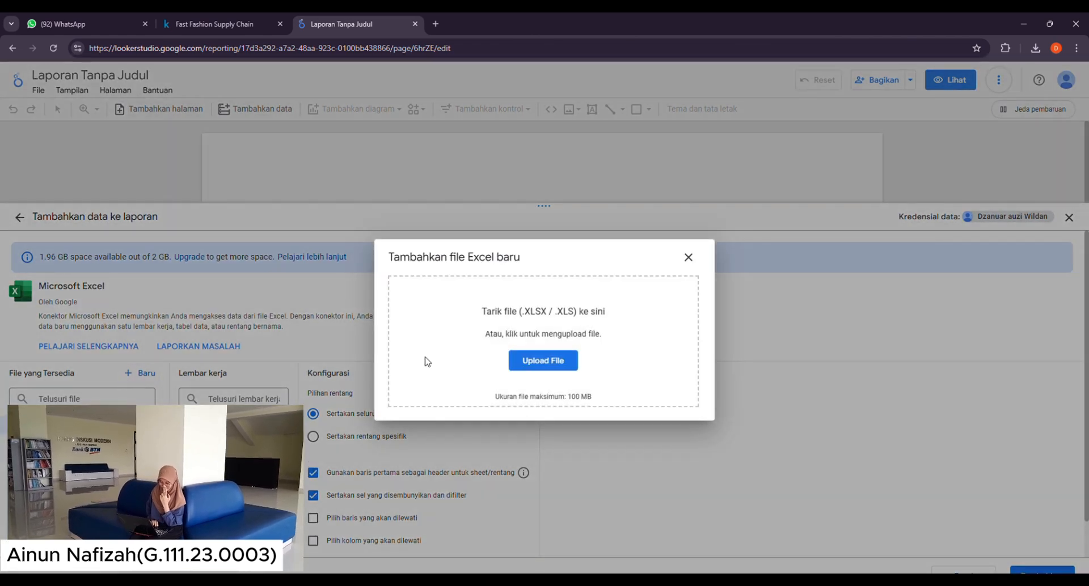
left_click(542, 359)
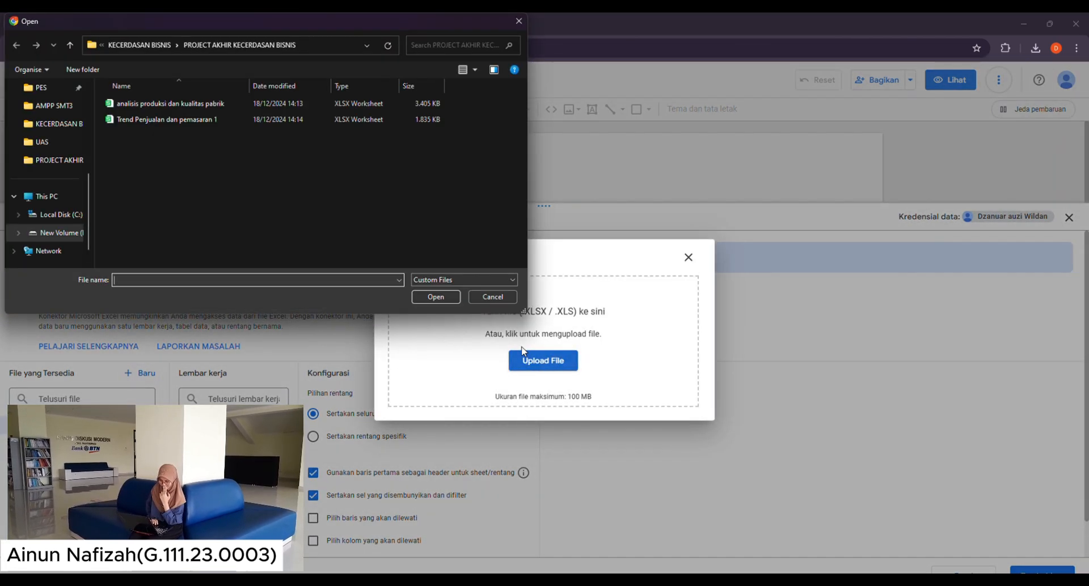
left_click(205, 105)
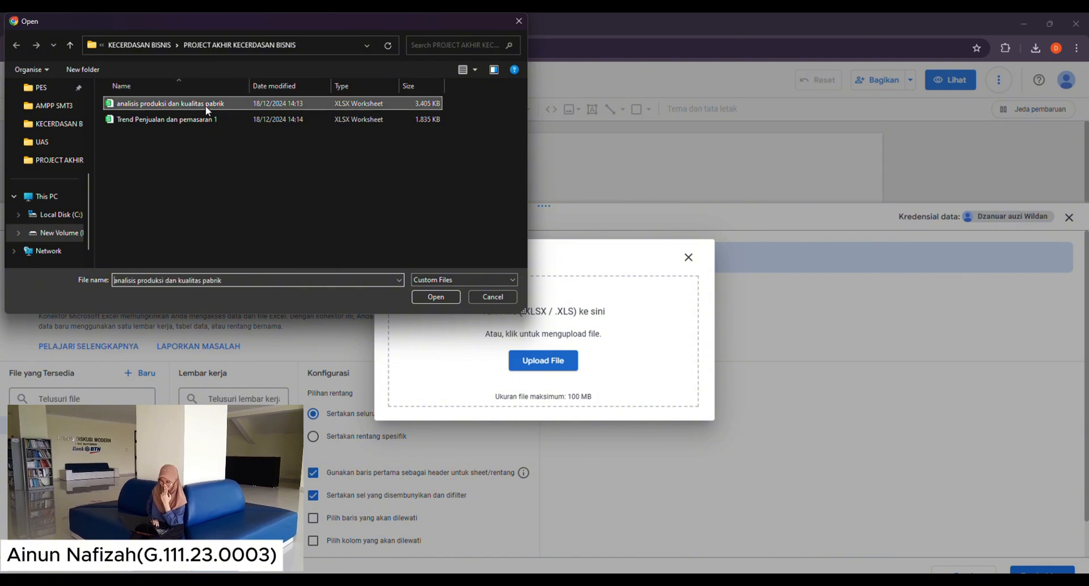
left_click(431, 297)
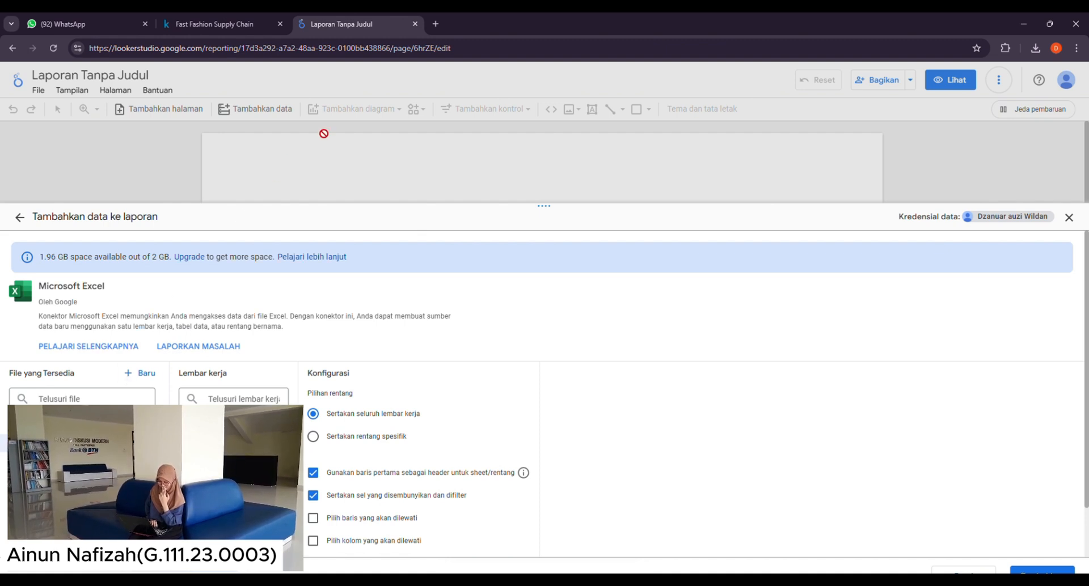
Add the "Trend Penjualan dan pemasaran 1" worksheet to the report as a data source and accept the data-sharing notice
left_click(1043, 570)
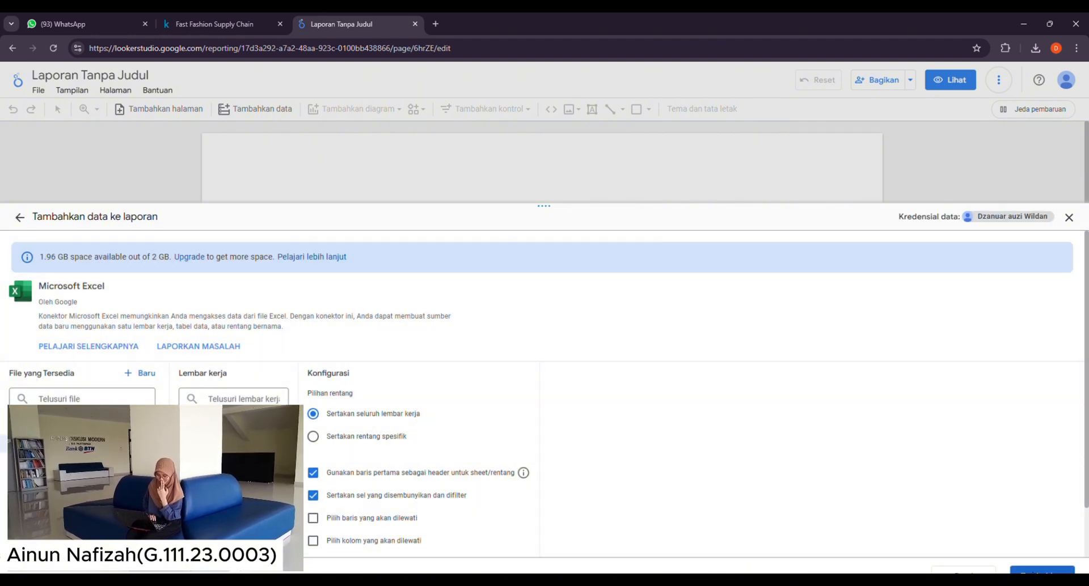
left_click(1042, 571)
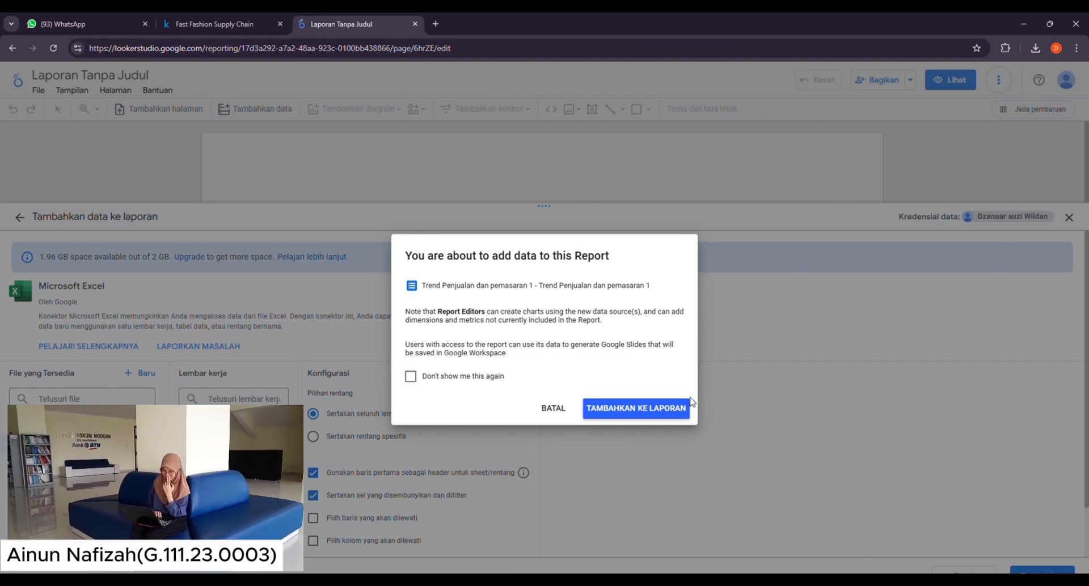
left_click(667, 410)
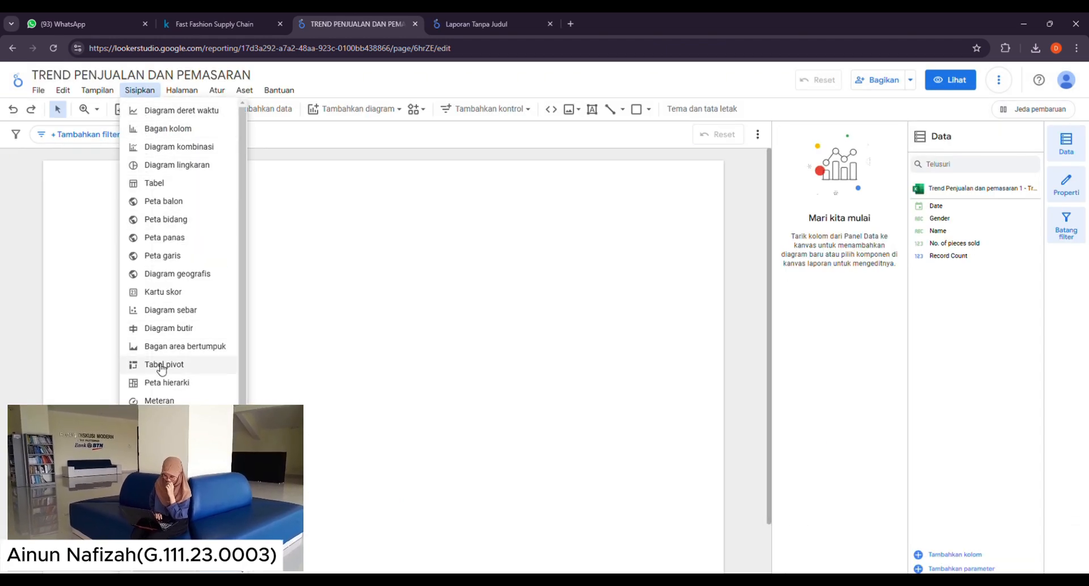
Insert a pivot table with Gender and Name as row dimensions, no column dimension, and No. of pieces sold as its only metric
left_click(162, 366)
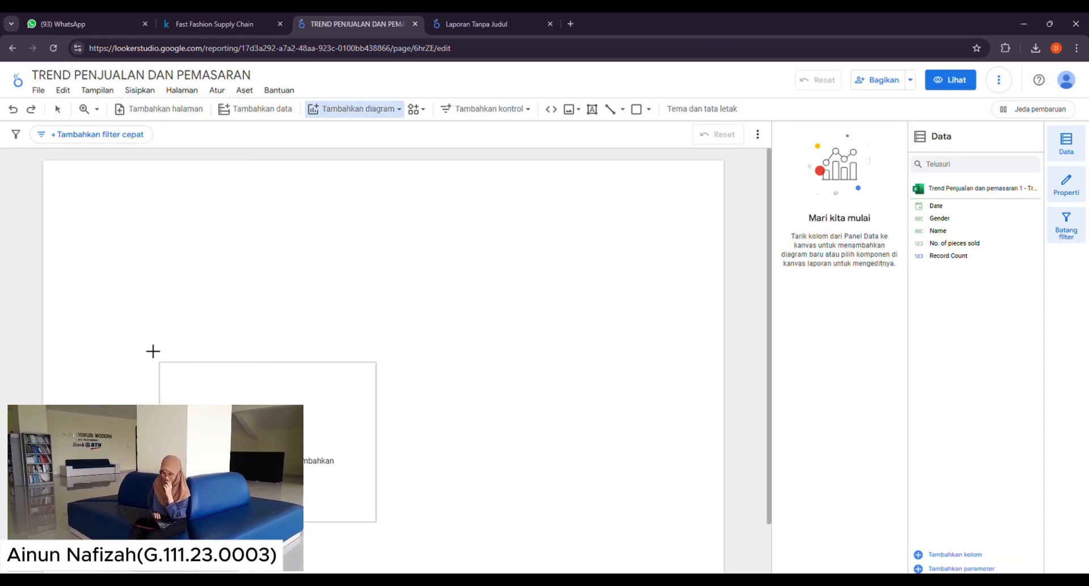
left_click(101, 220)
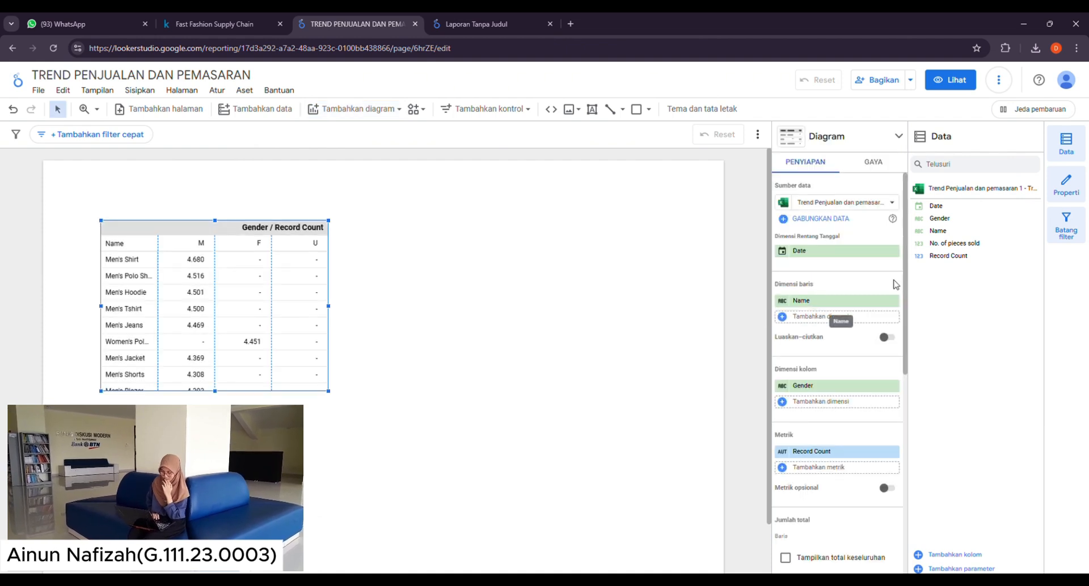
left_click_drag(944, 221, 806, 303)
scroll(862, 369, "down", 3)
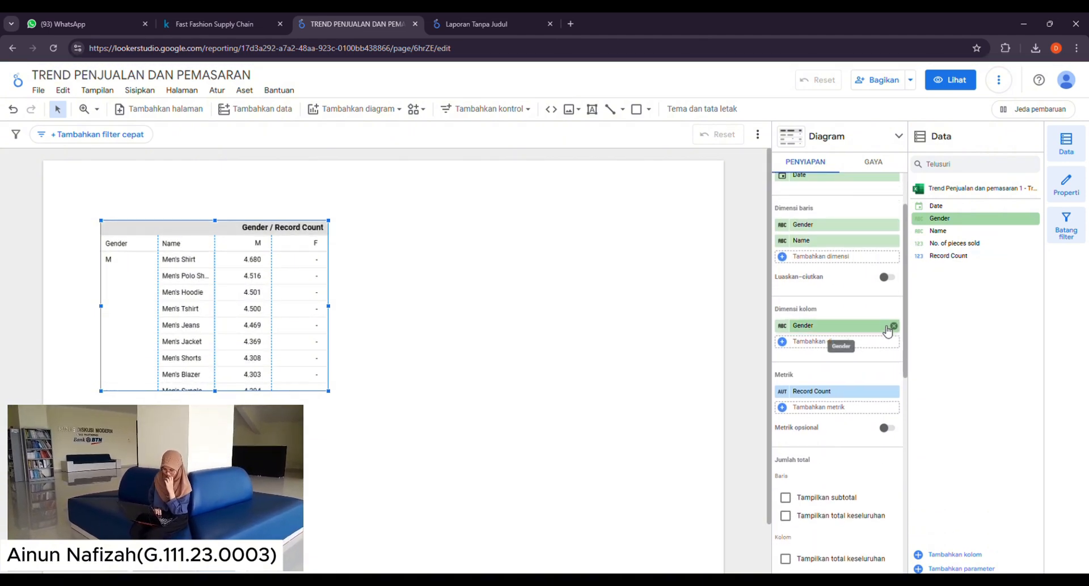
left_click(894, 328)
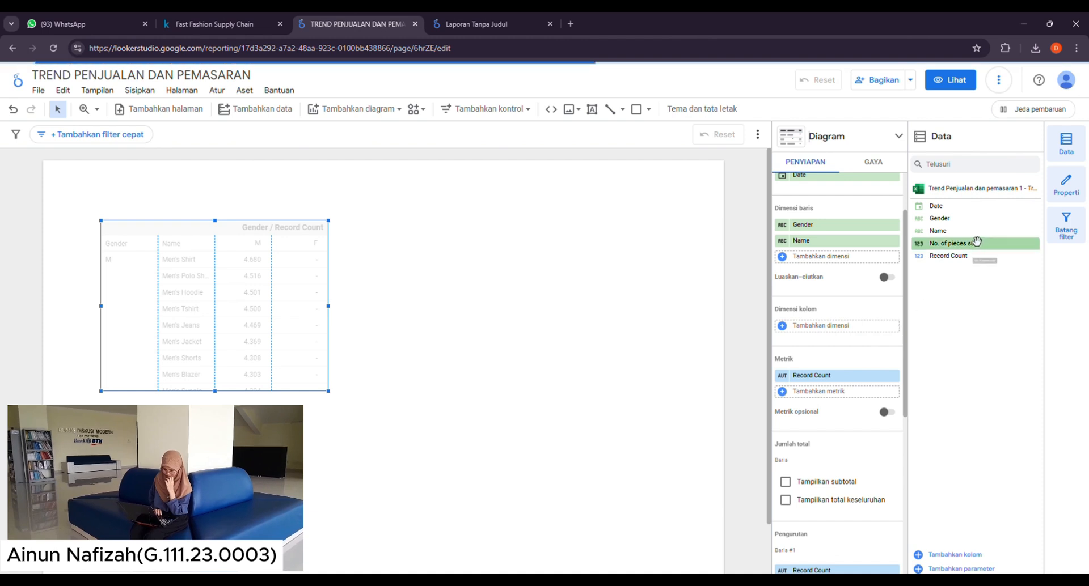
left_click_drag(971, 244, 848, 400)
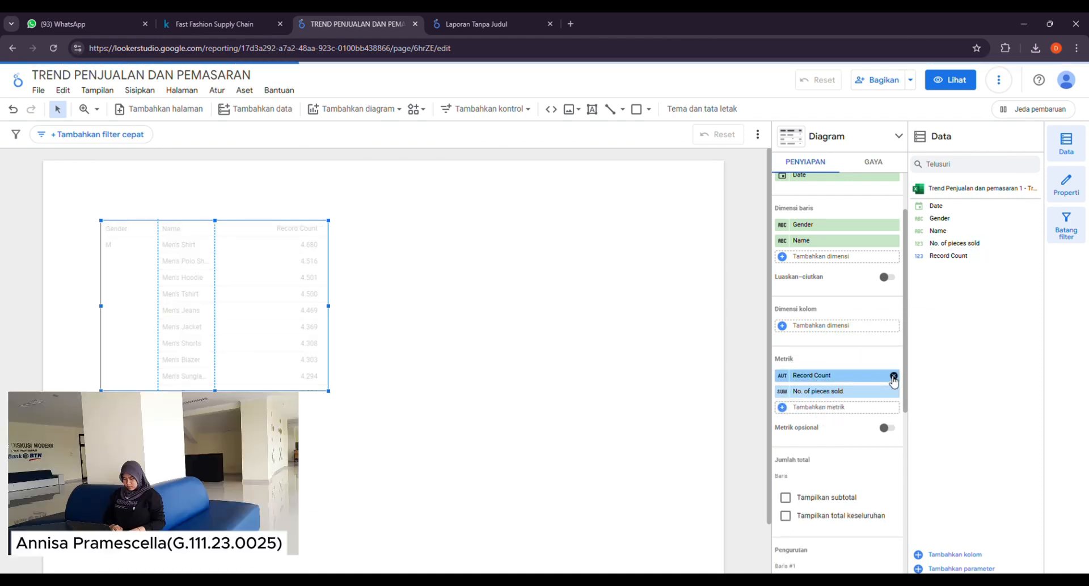
left_click(893, 376)
Show row subtotals and the grand total in the pivot table, and widen the table on the canvas
scroll(847, 440, "down", 3)
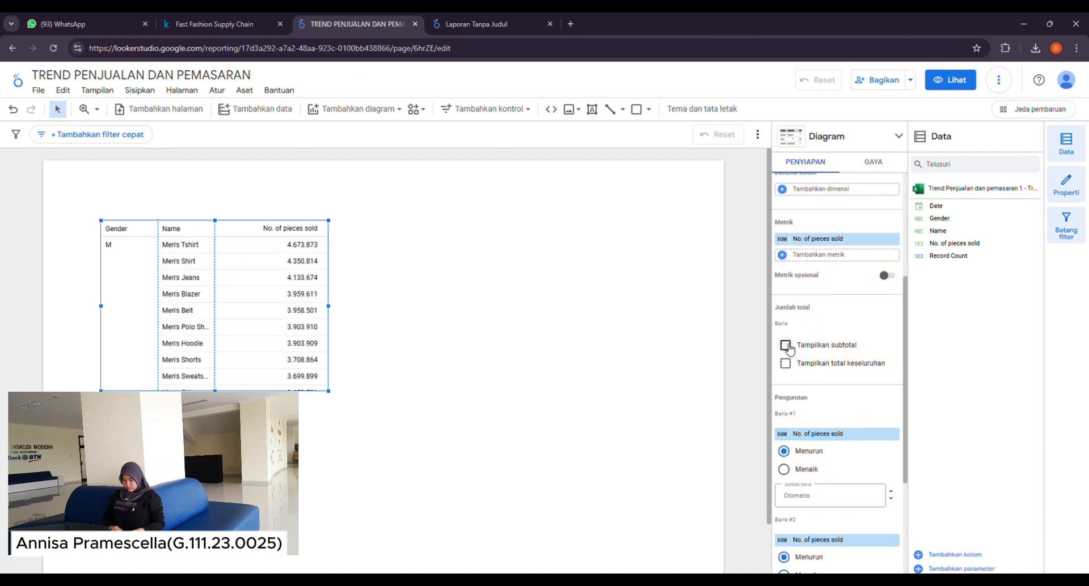
left_click(786, 345)
left_click(785, 364)
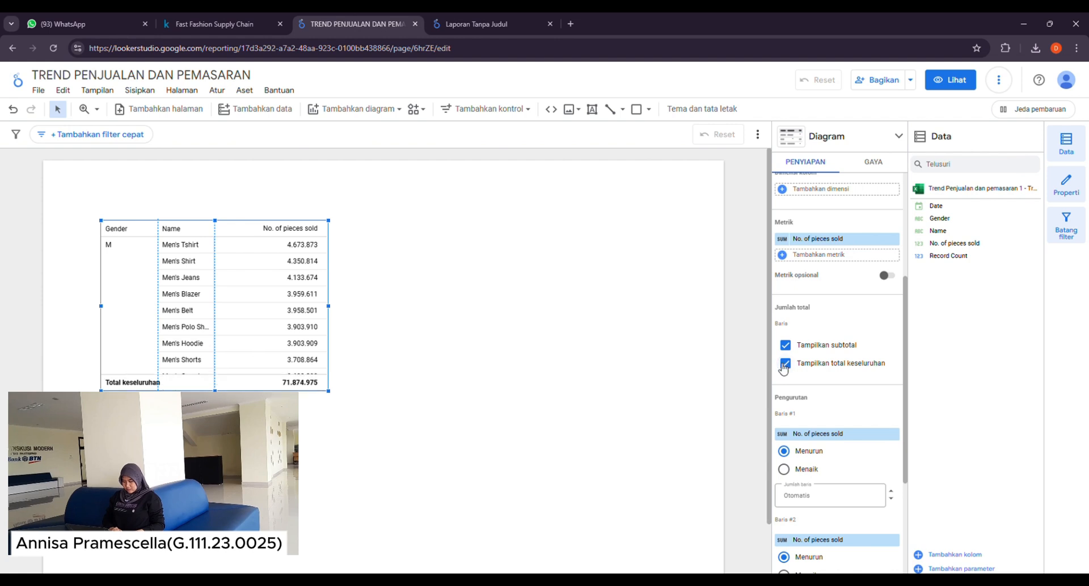
left_click_drag(328, 305, 453, 300)
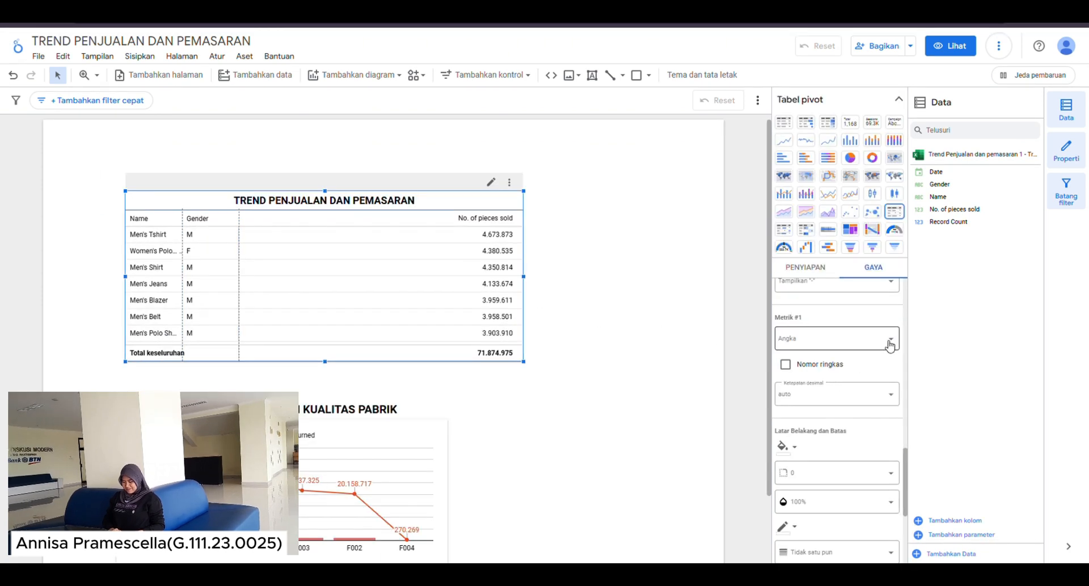
Display the No. of pieces sold metric in the TREND PENJUALAN DAN PEMASARAN table as bars (Batang)
left_click(890, 344)
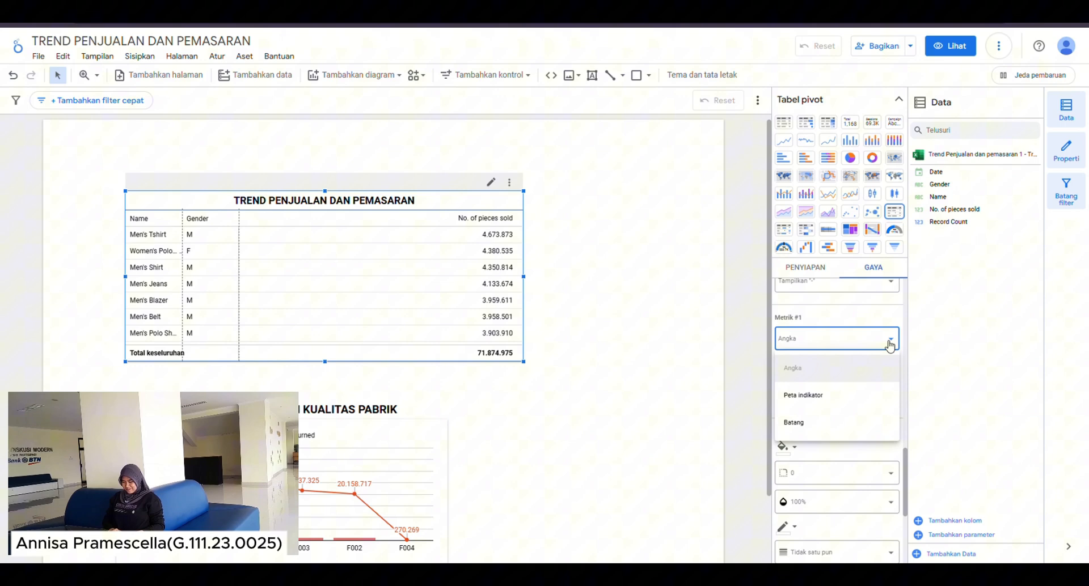
left_click(844, 425)
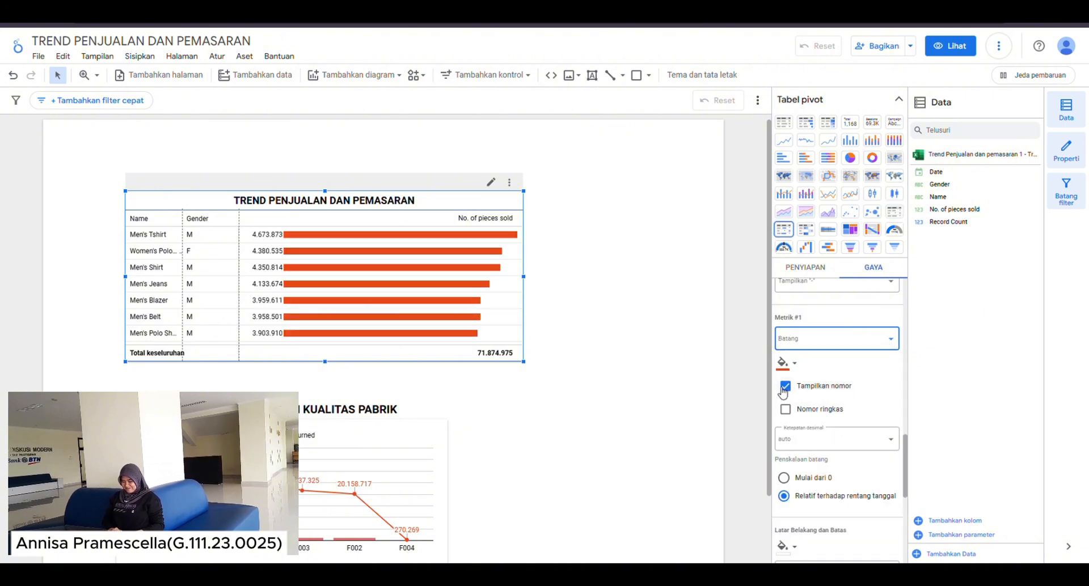
scroll(809, 393, "up", 1)
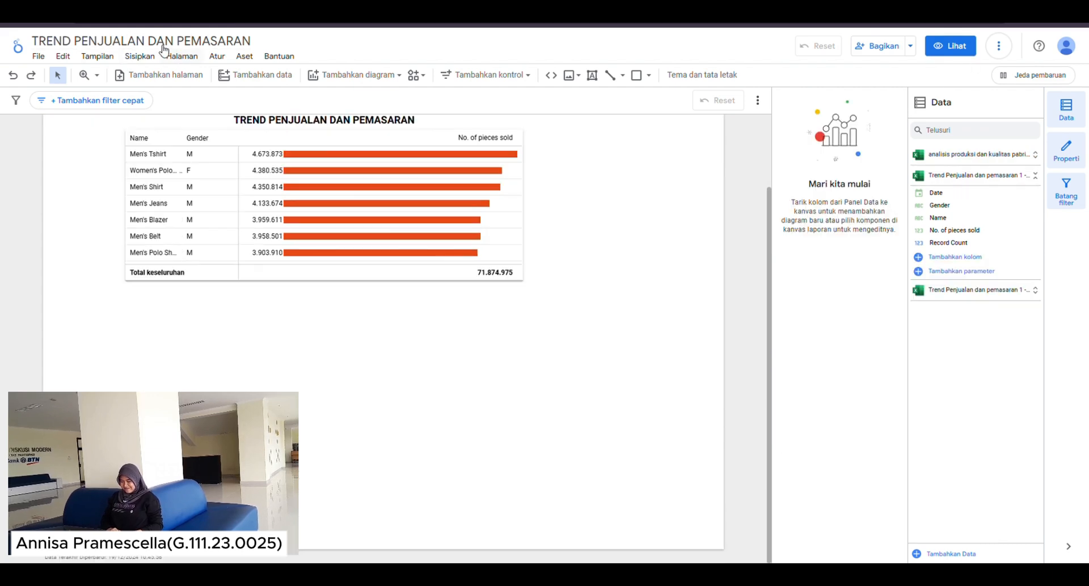
Add the "analisis produksi dan kualitas pabrik" worksheet to the report through the Microsoft Excel connector
left_click(142, 58)
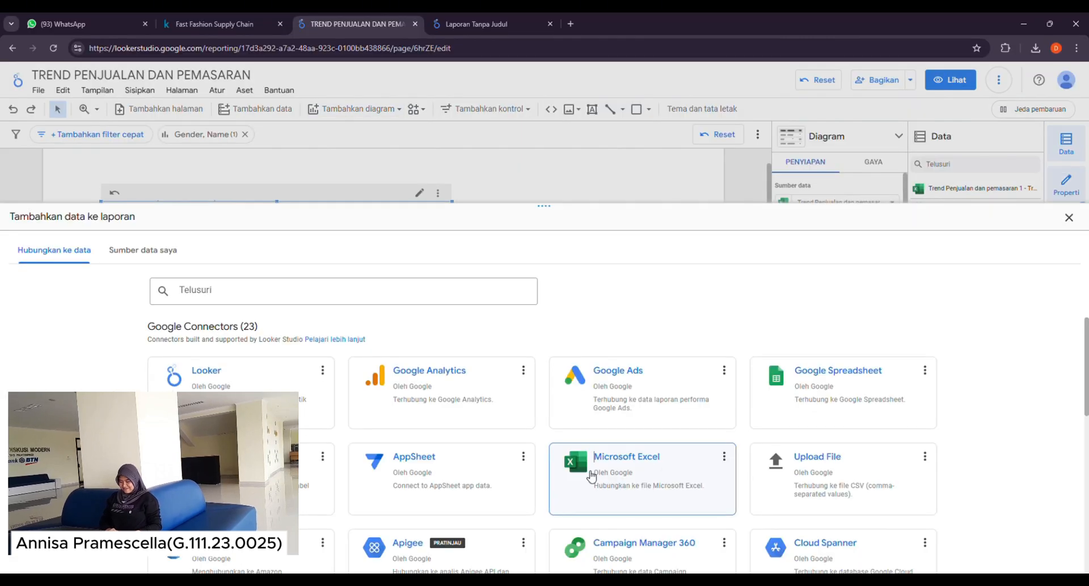
left_click(591, 475)
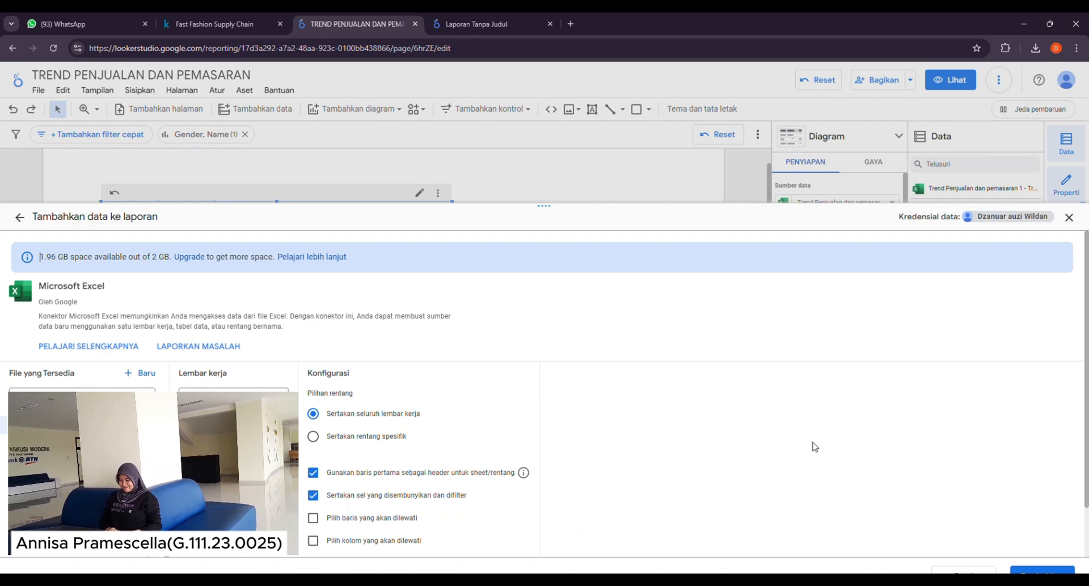
left_click(1055, 570)
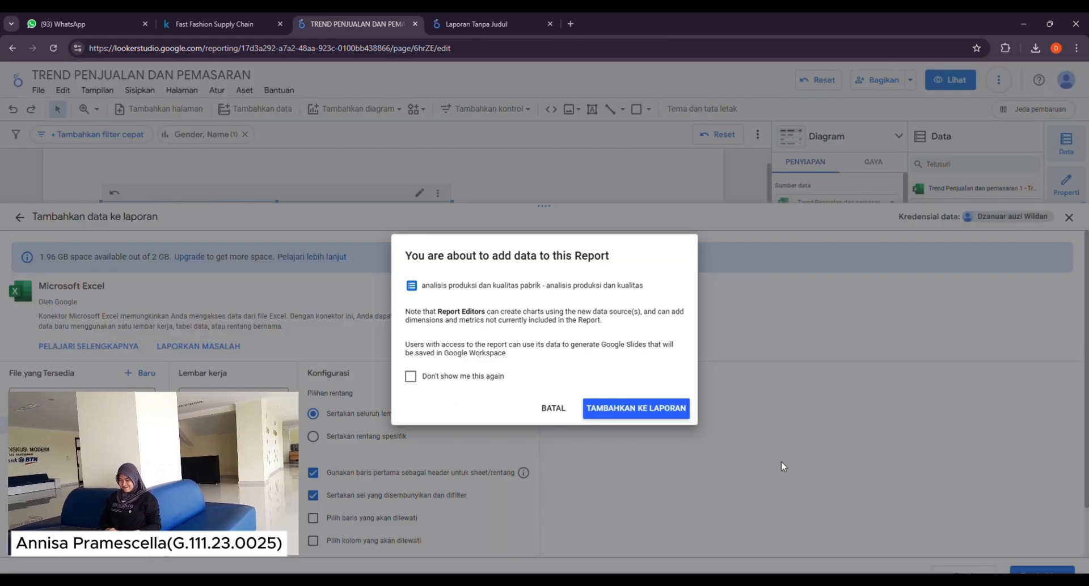
left_click(636, 409)
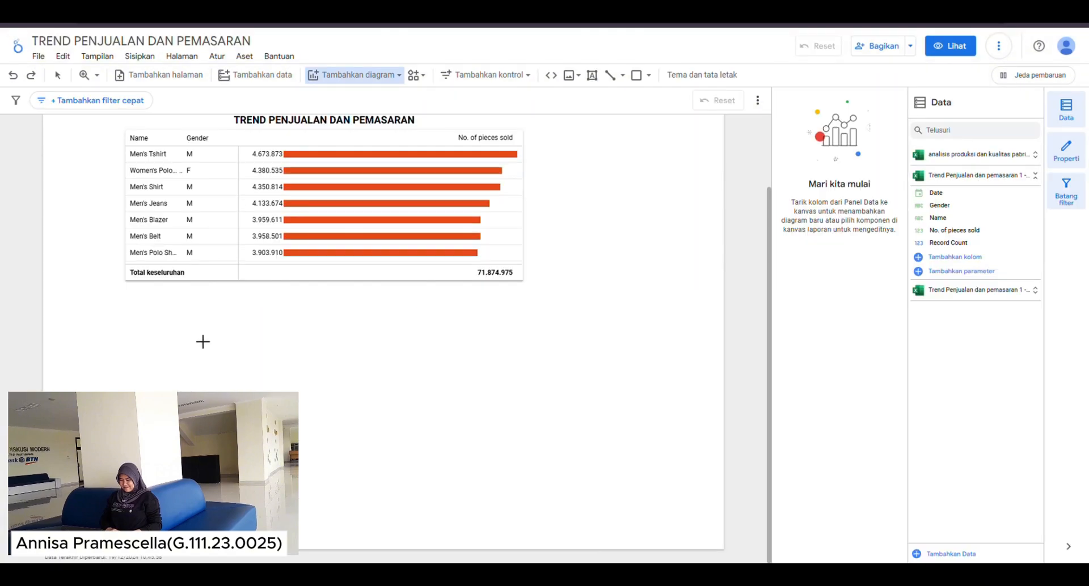
Place a second pivot table below the sales table with Name and Source Factory as row dimensions and no column dimension
left_click(202, 342)
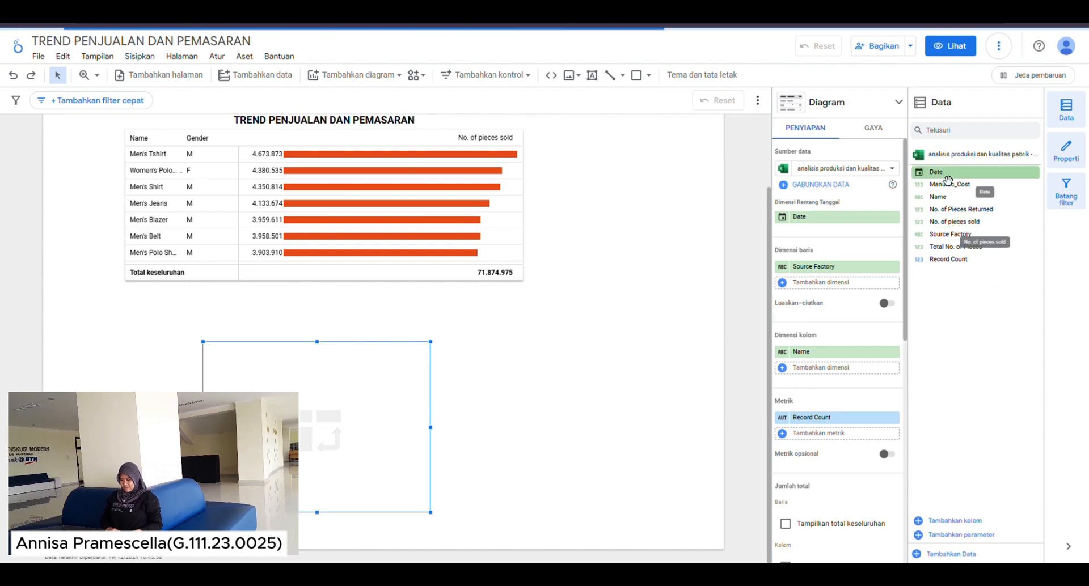
left_click_drag(973, 197, 817, 268)
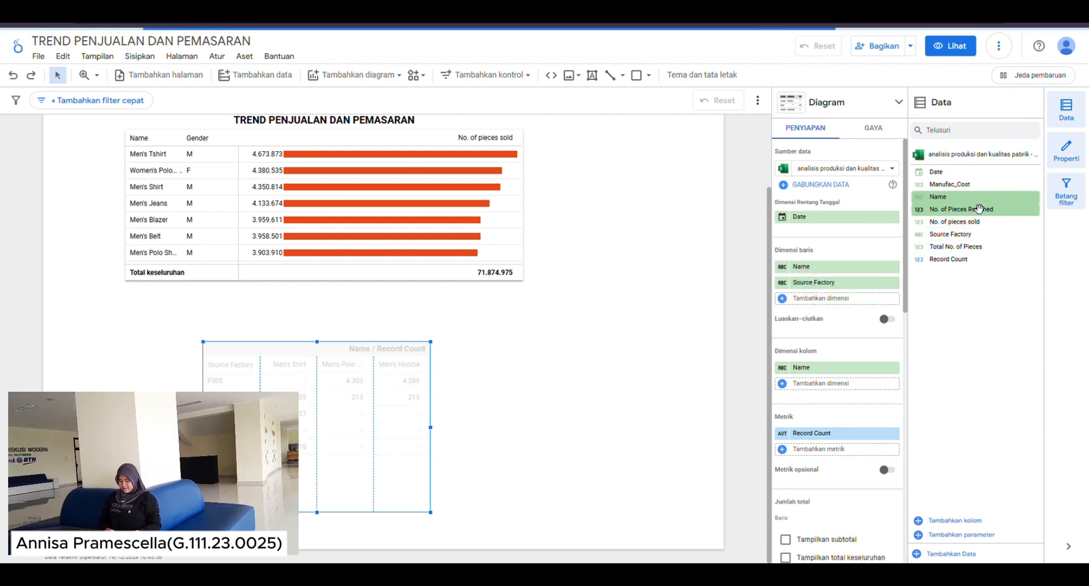
left_click(894, 369)
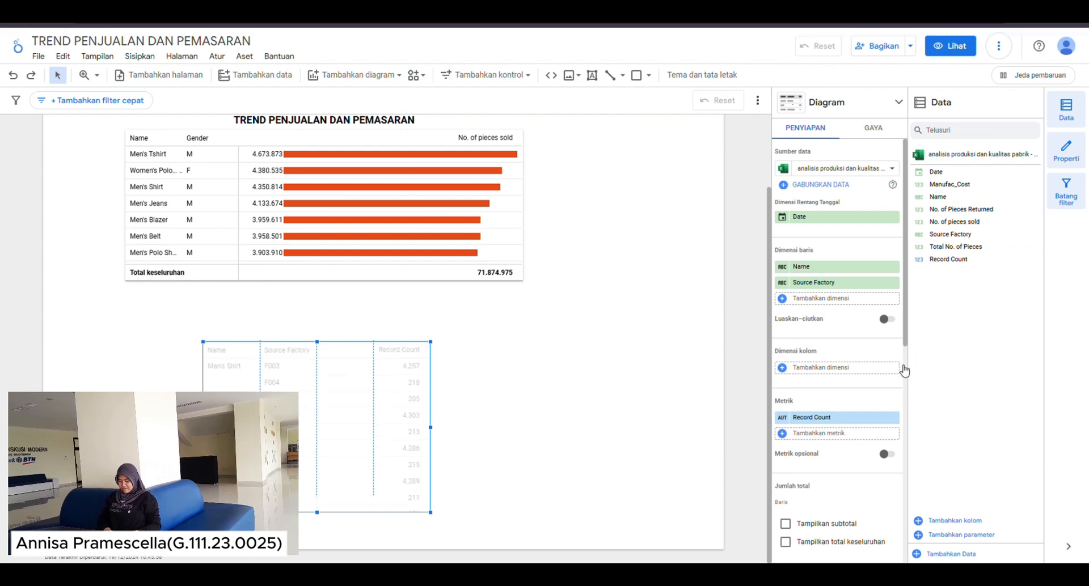
Replace Record Count with No. of pieces sold and No. of Pieces Returned as metrics, and show the row grand total
left_click_drag(960, 217, 830, 417)
left_click(829, 417)
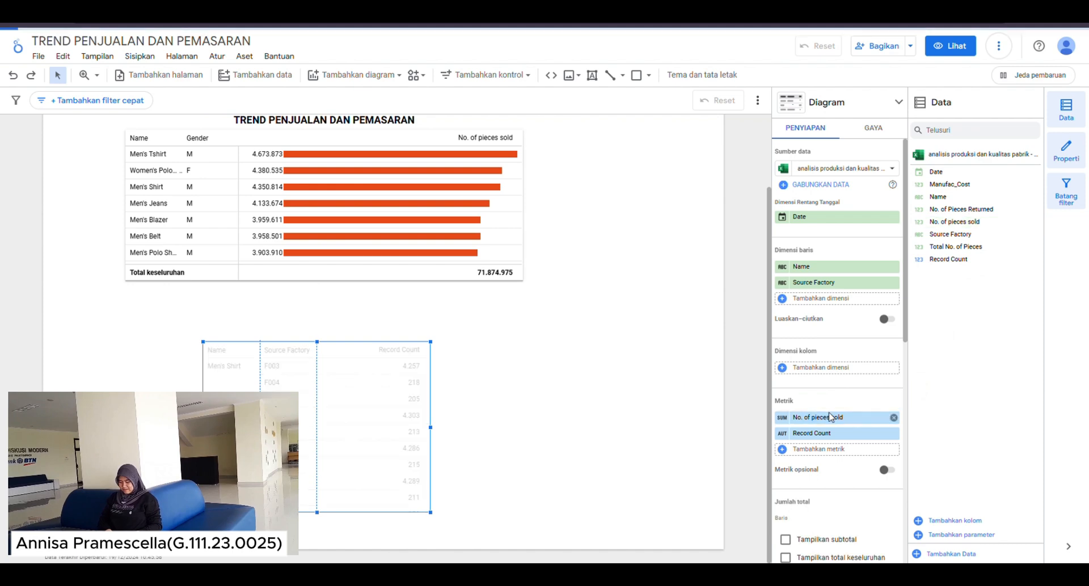
left_click_drag(990, 213, 851, 441)
scroll(845, 512, "down", 1)
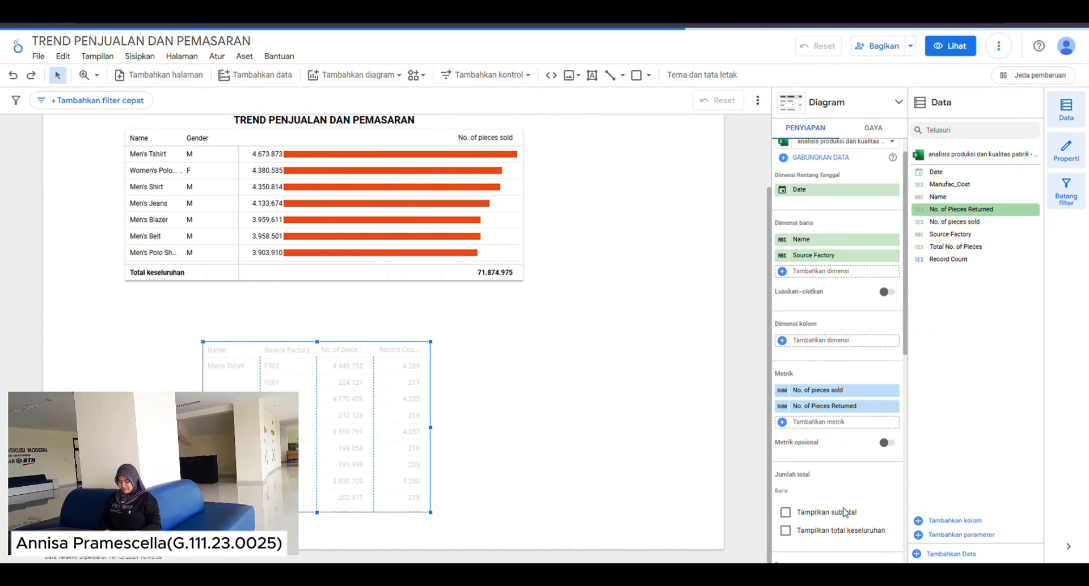
left_click(785, 529)
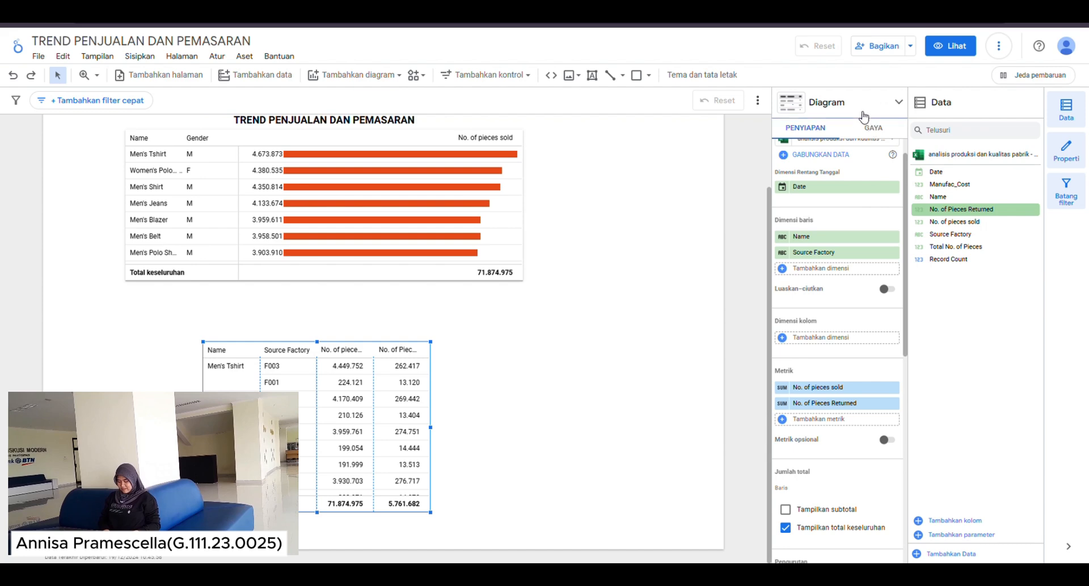
Convert the factory pivot table to a combo chart with drill-down on Name and Source Factory, defaulting to Source Factory
left_click(887, 111)
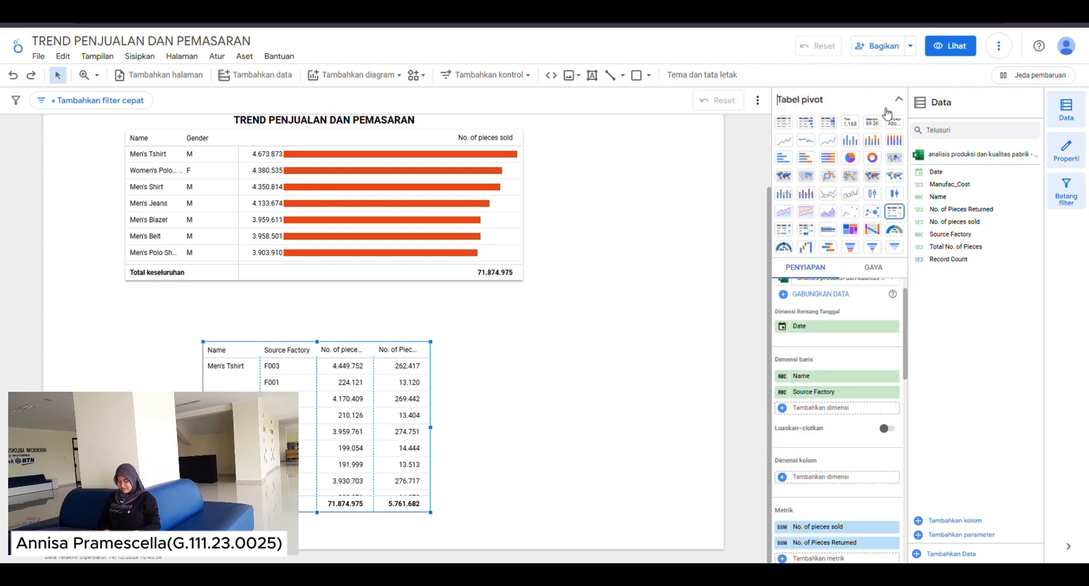
left_click(781, 196)
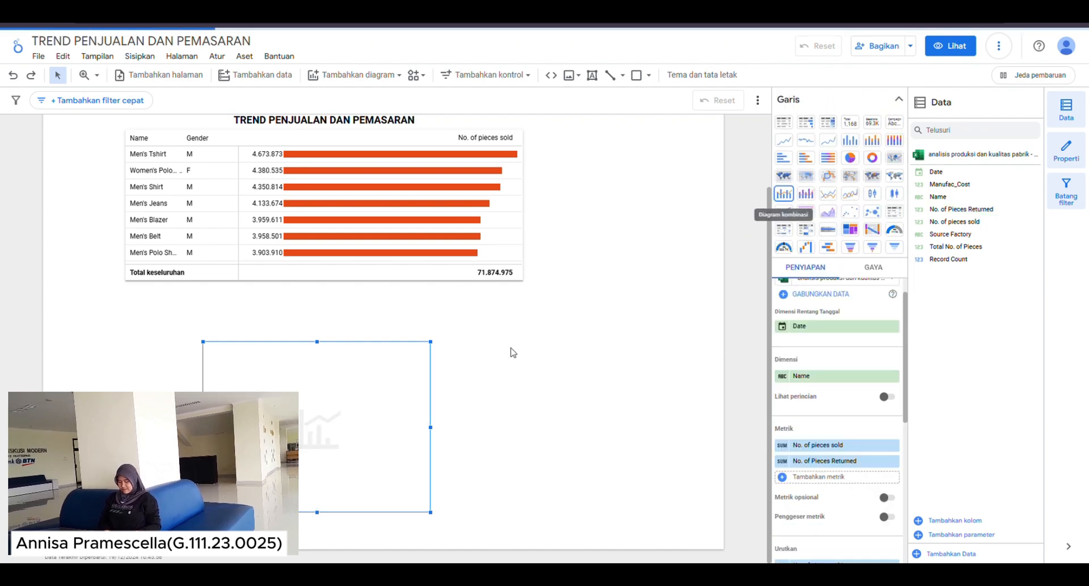
left_click(873, 267)
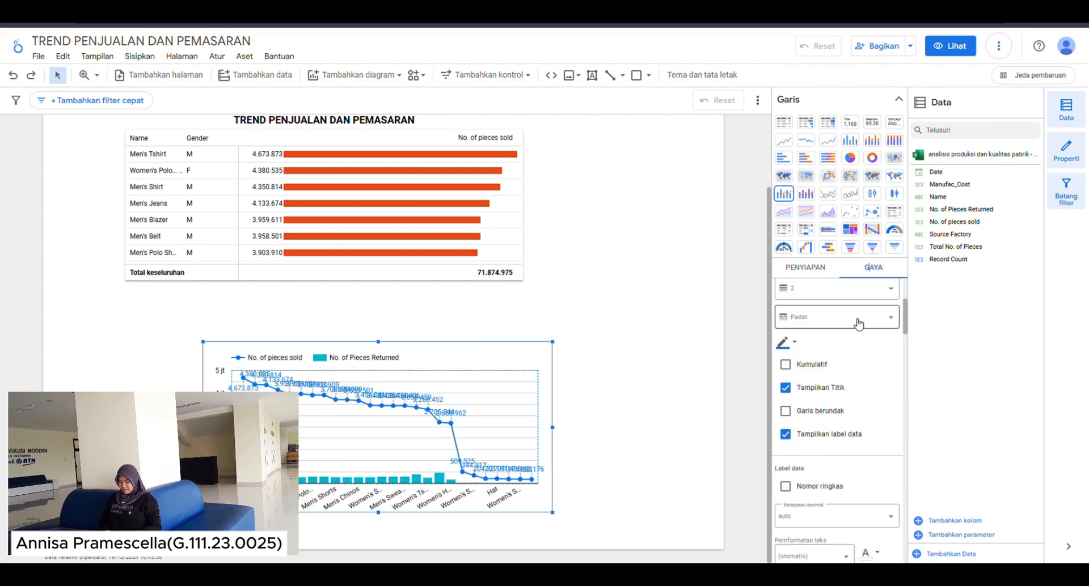
left_click(813, 272)
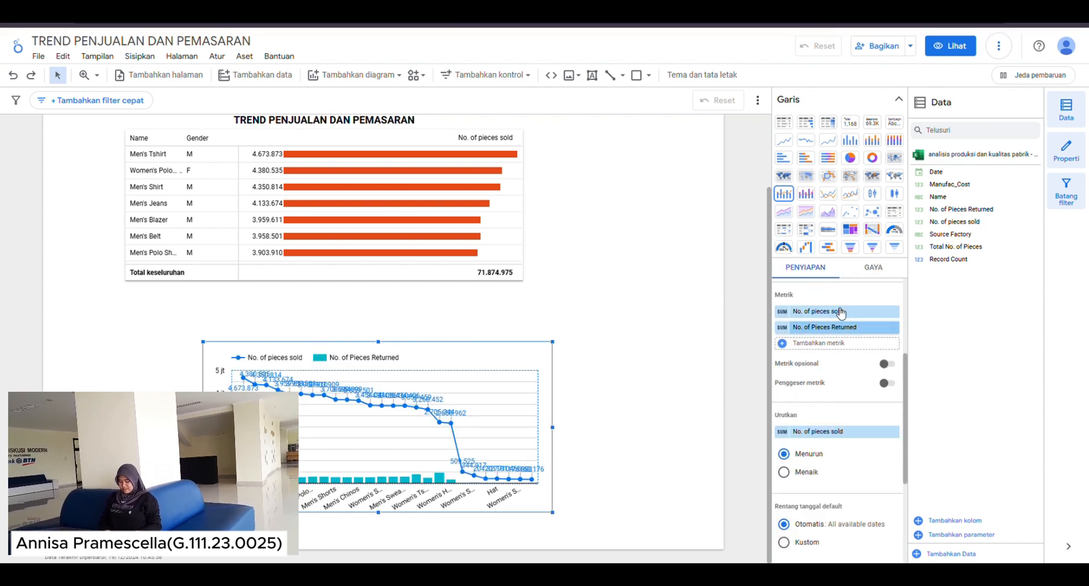
scroll(830, 363, "up", 4)
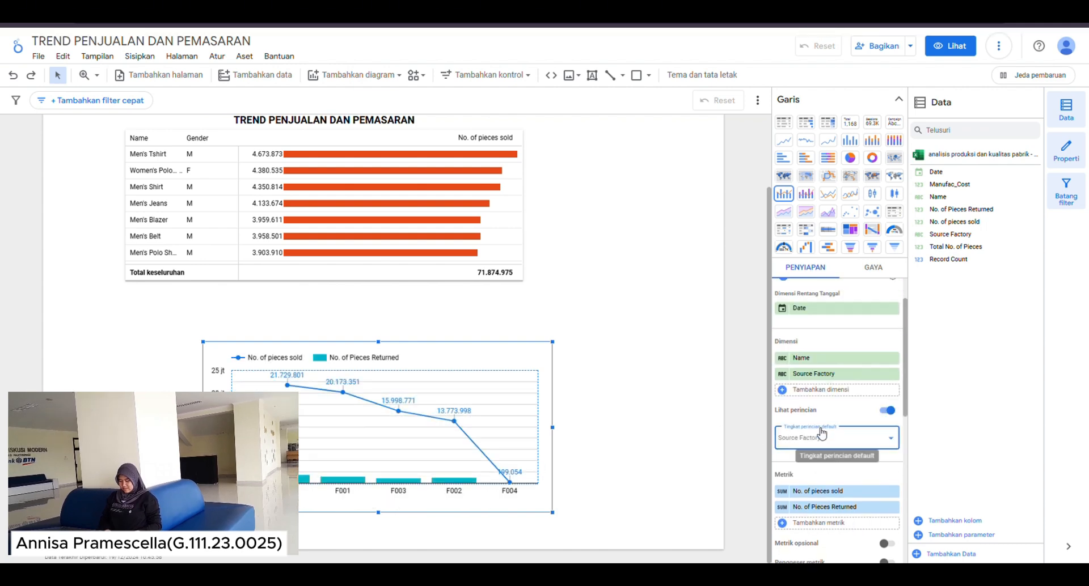
Change the No. of pieces sold line in the combo chart to orange-red
left_click(872, 268)
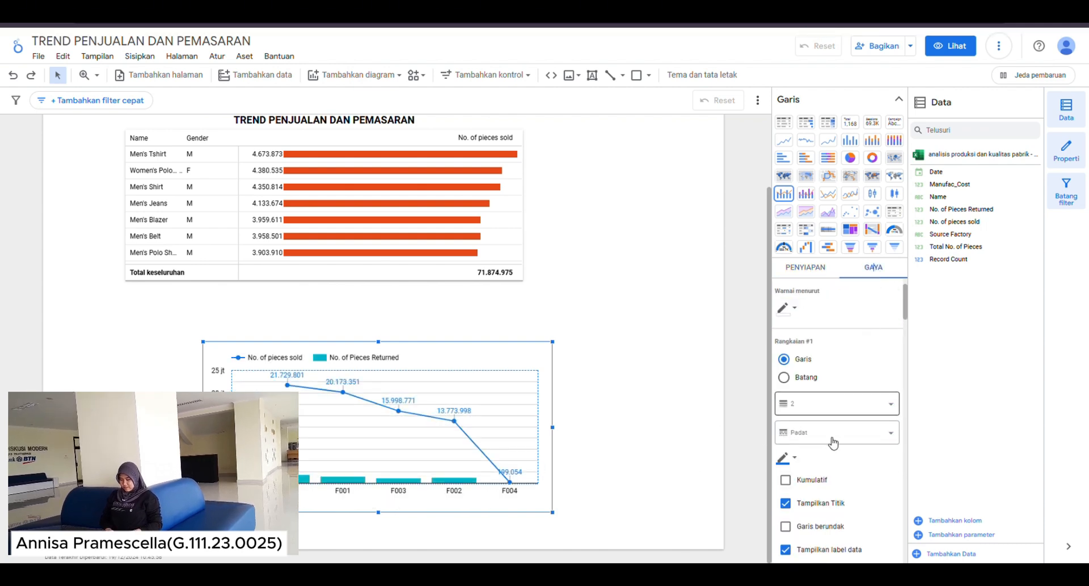
scroll(832, 441, "down", 1)
scroll(832, 442, "down", 1)
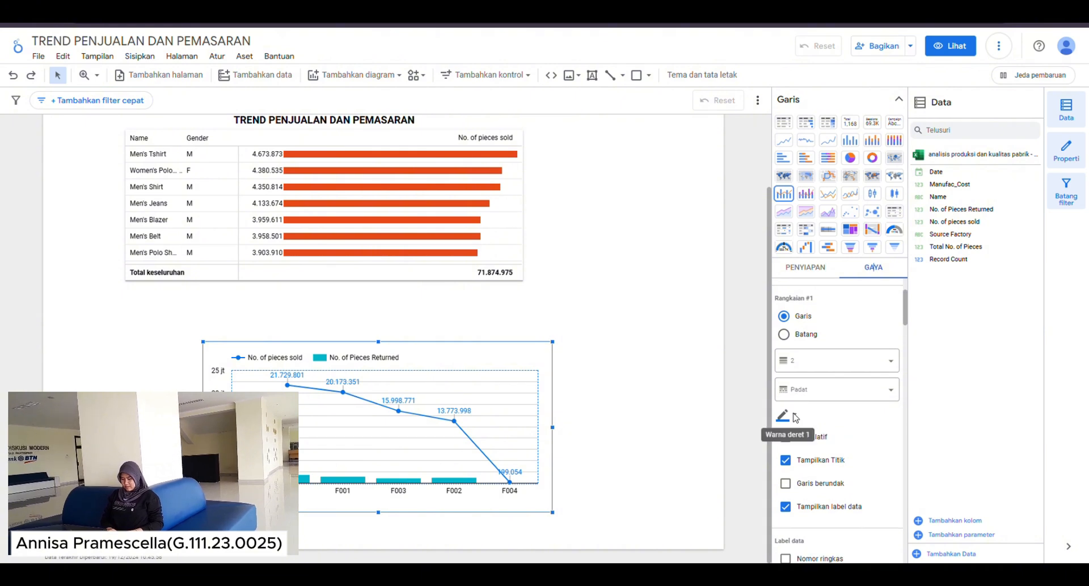
left_click(797, 418)
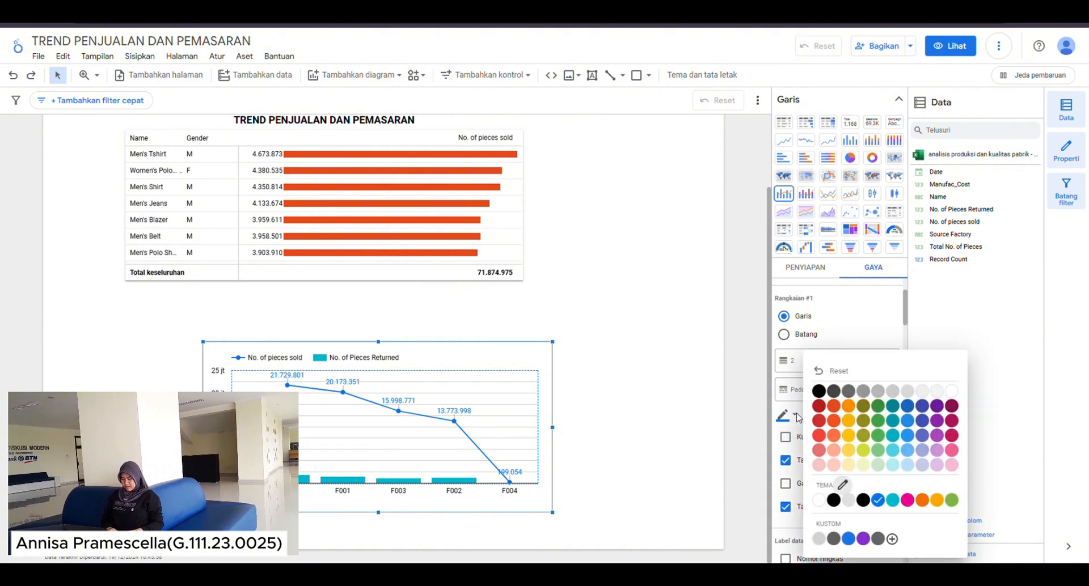
left_click(833, 421)
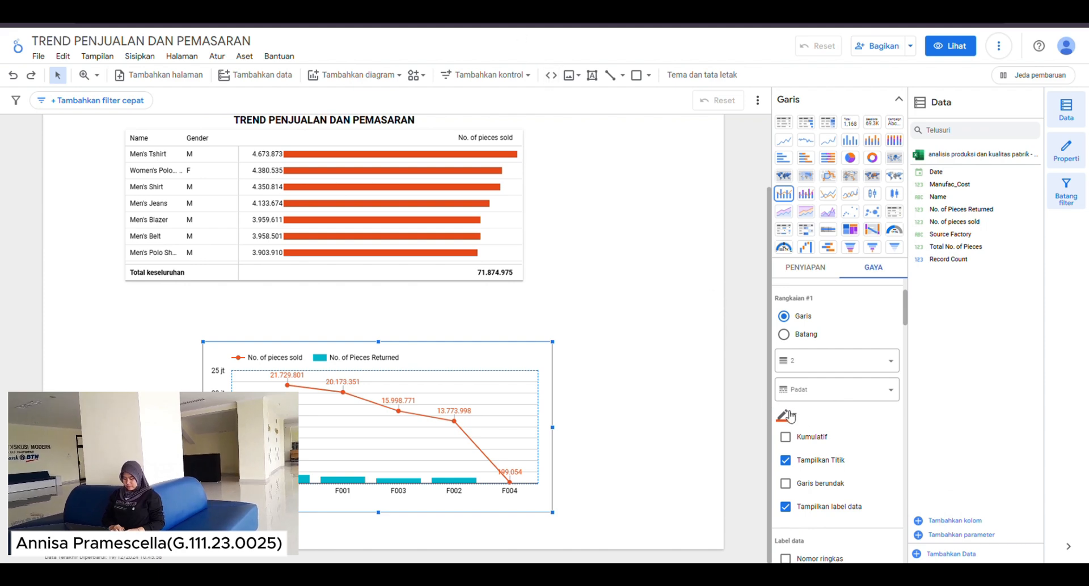
Change the No. of Pieces Returned bars in the combo chart to orange-red
scroll(790, 417, "down", 3)
scroll(791, 417, "down", 5)
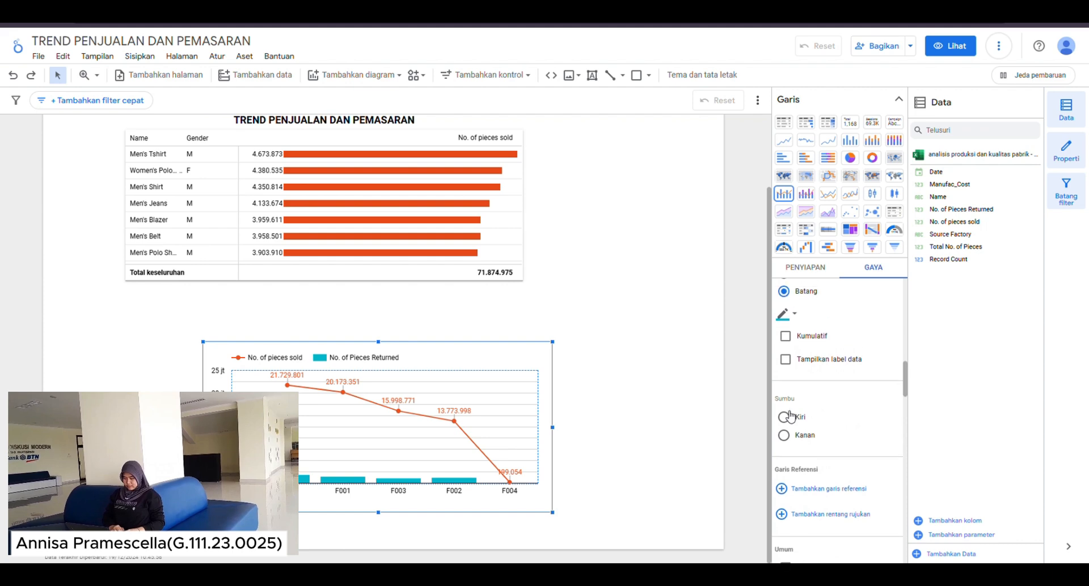
left_click(795, 316)
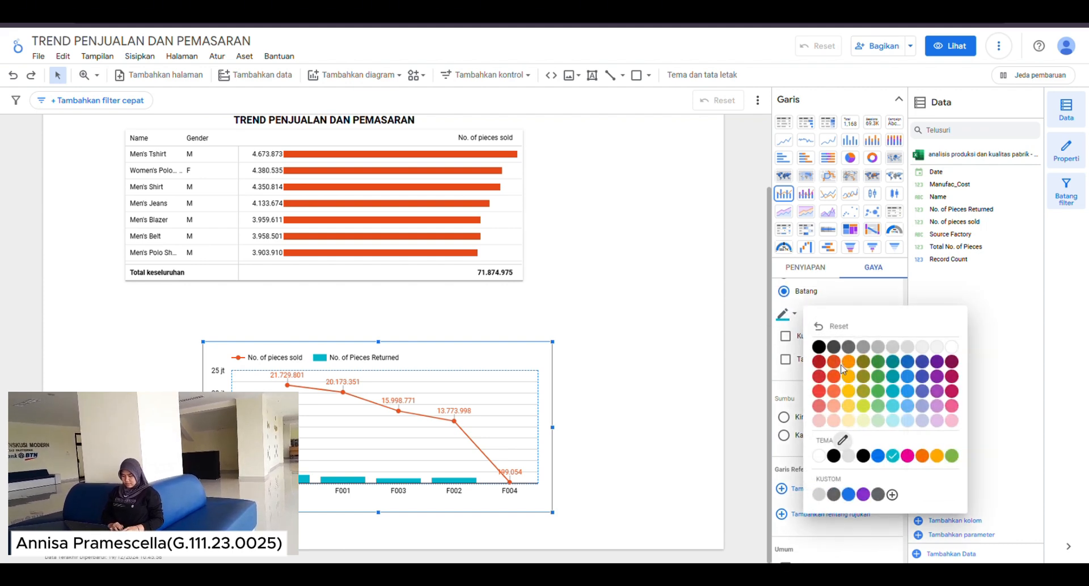
left_click(836, 366)
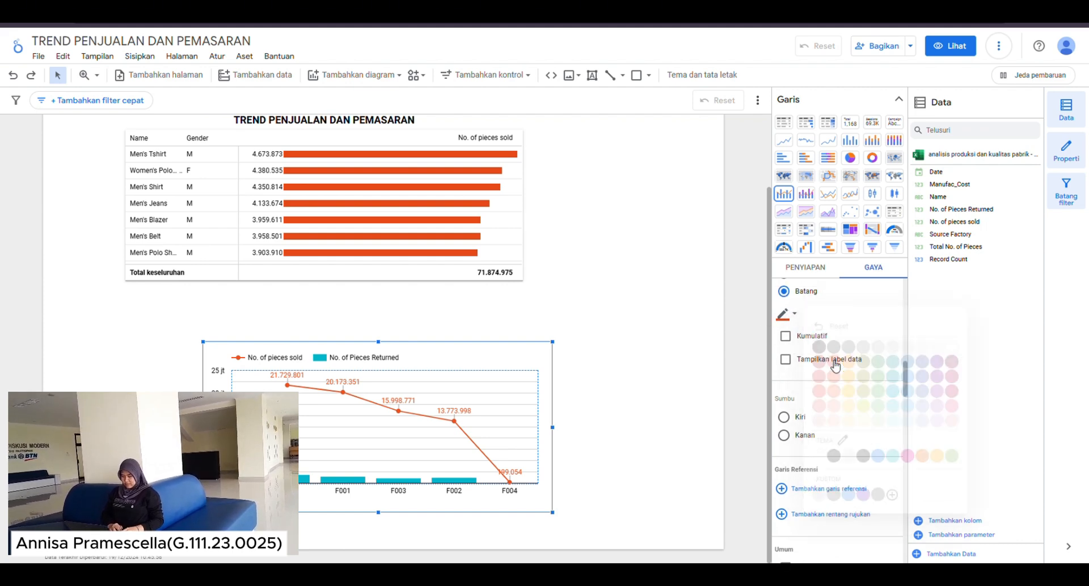
Show a title on the combo chart and enter text beginning "ANALISIS PRODUKSI DAN"
left_click(873, 266)
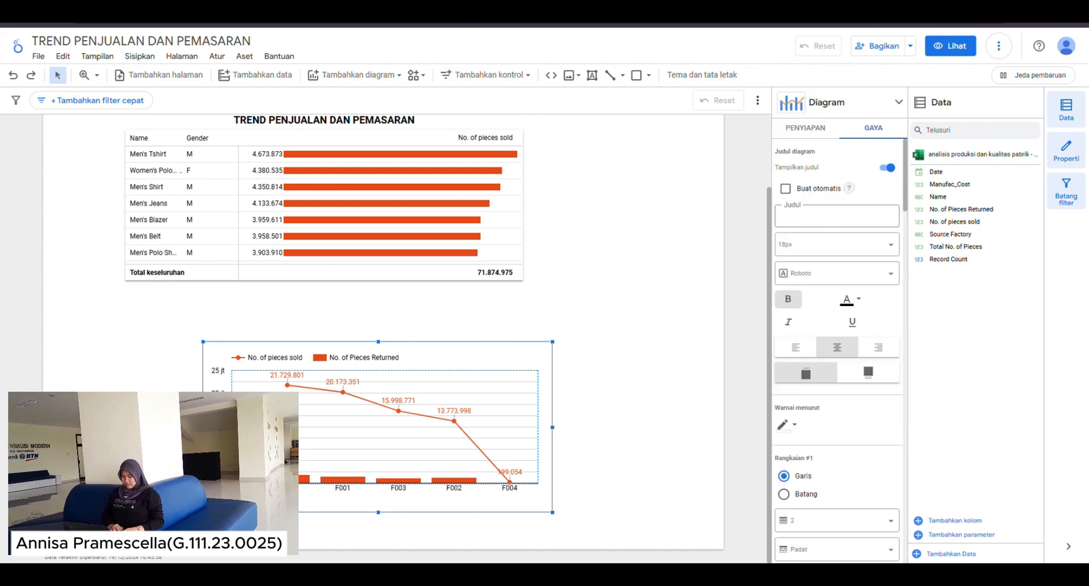
left_click(867, 215)
left_click(874, 241)
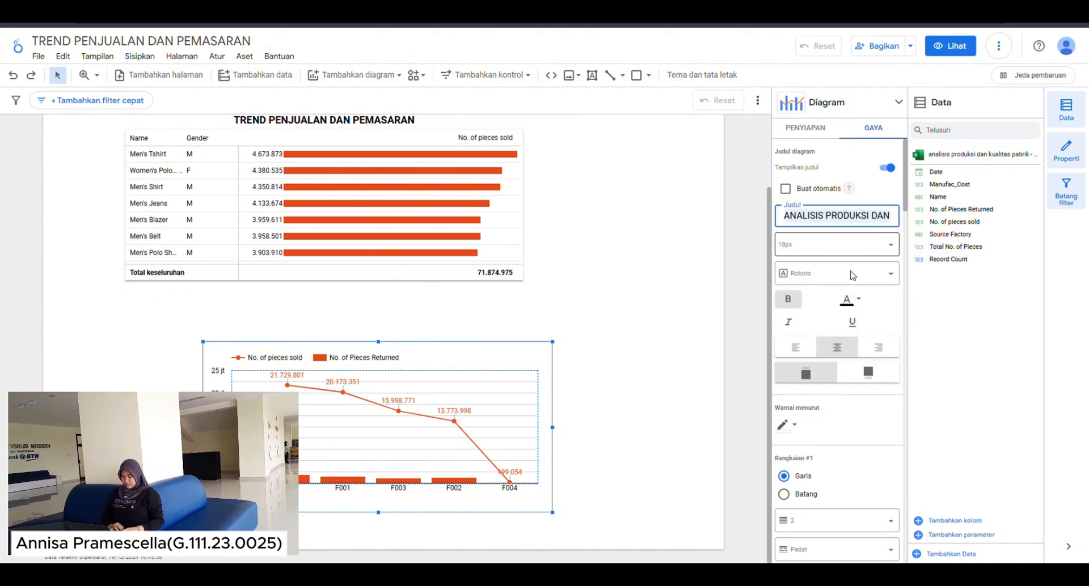